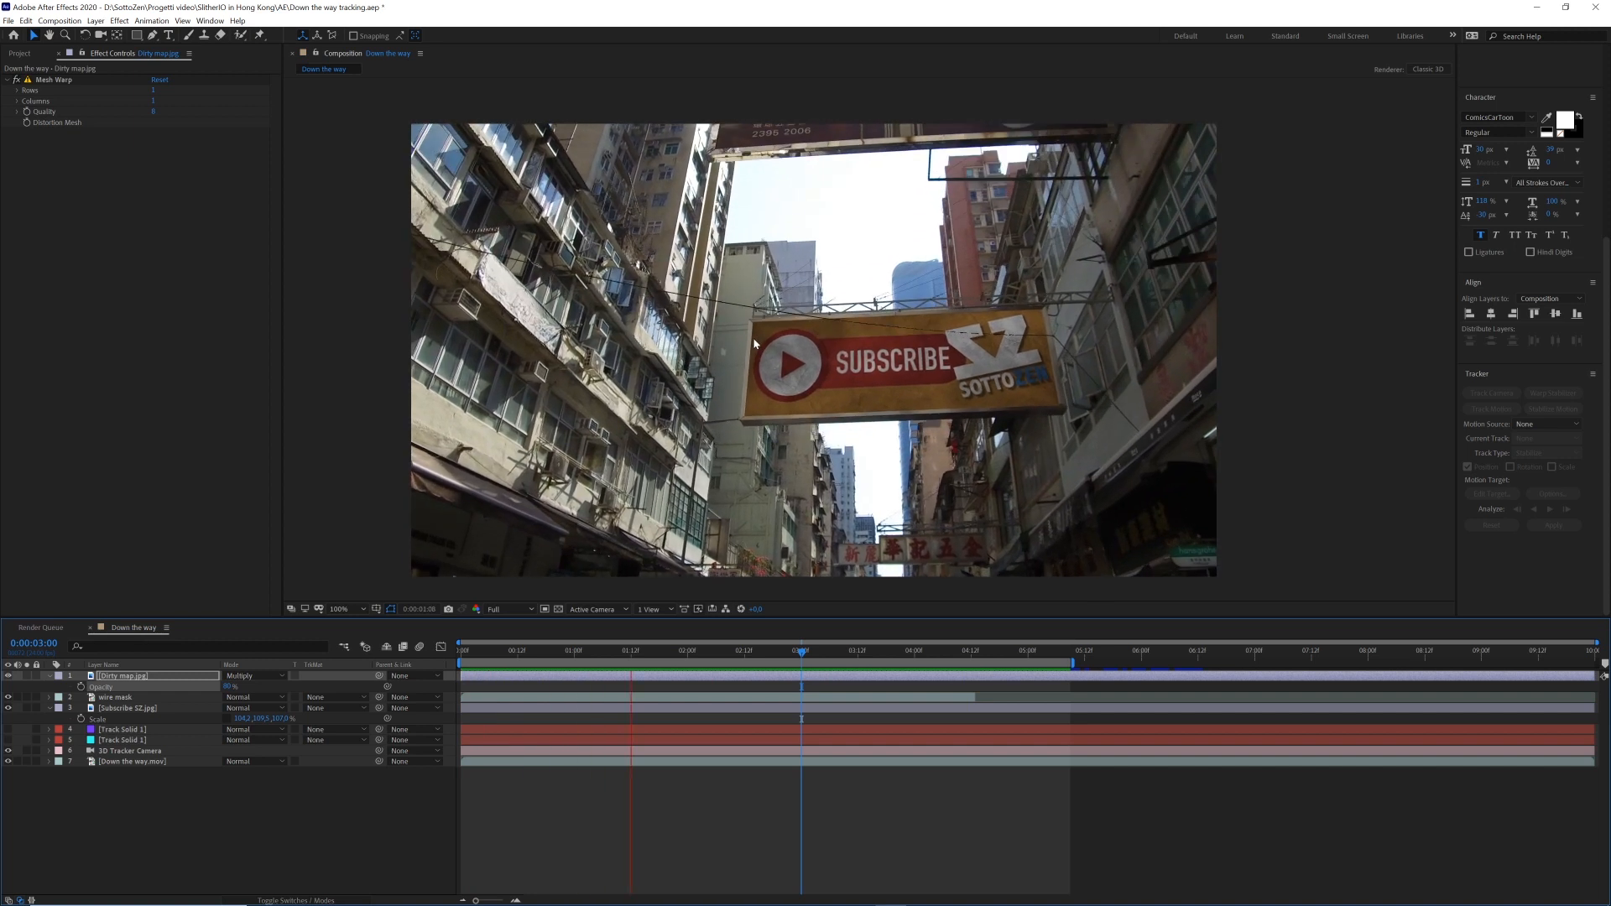
# - Preview the finished Subscribe sign replacement in the Down the way composition
pyautogui.press('space')
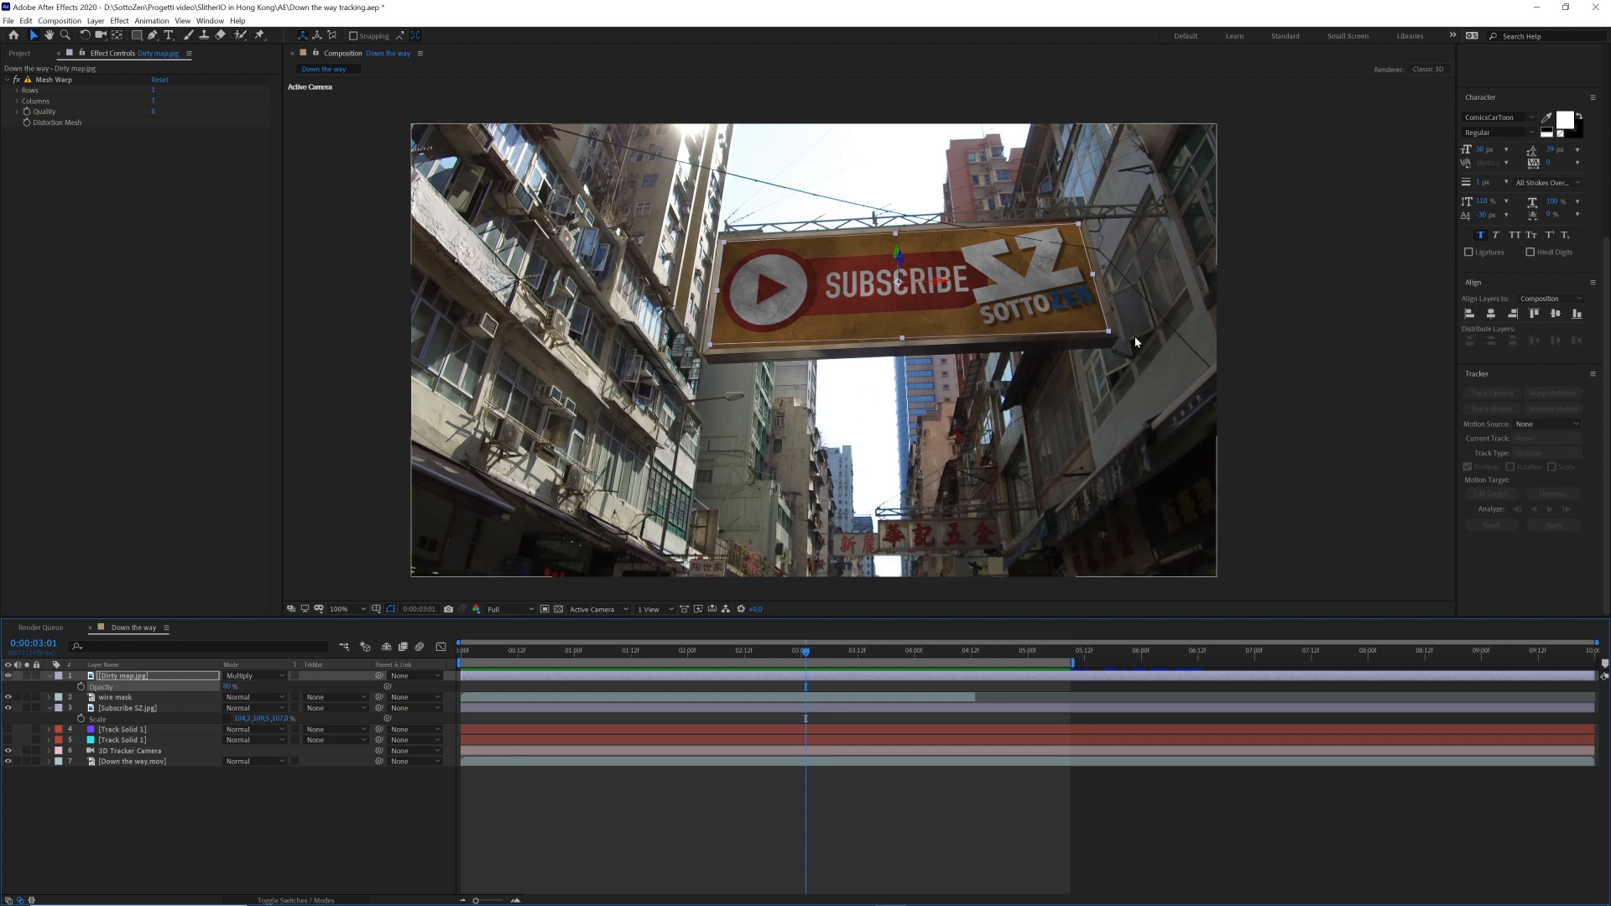
pyautogui.moveTo(950, 224); pyautogui.dragTo(1095, 253)
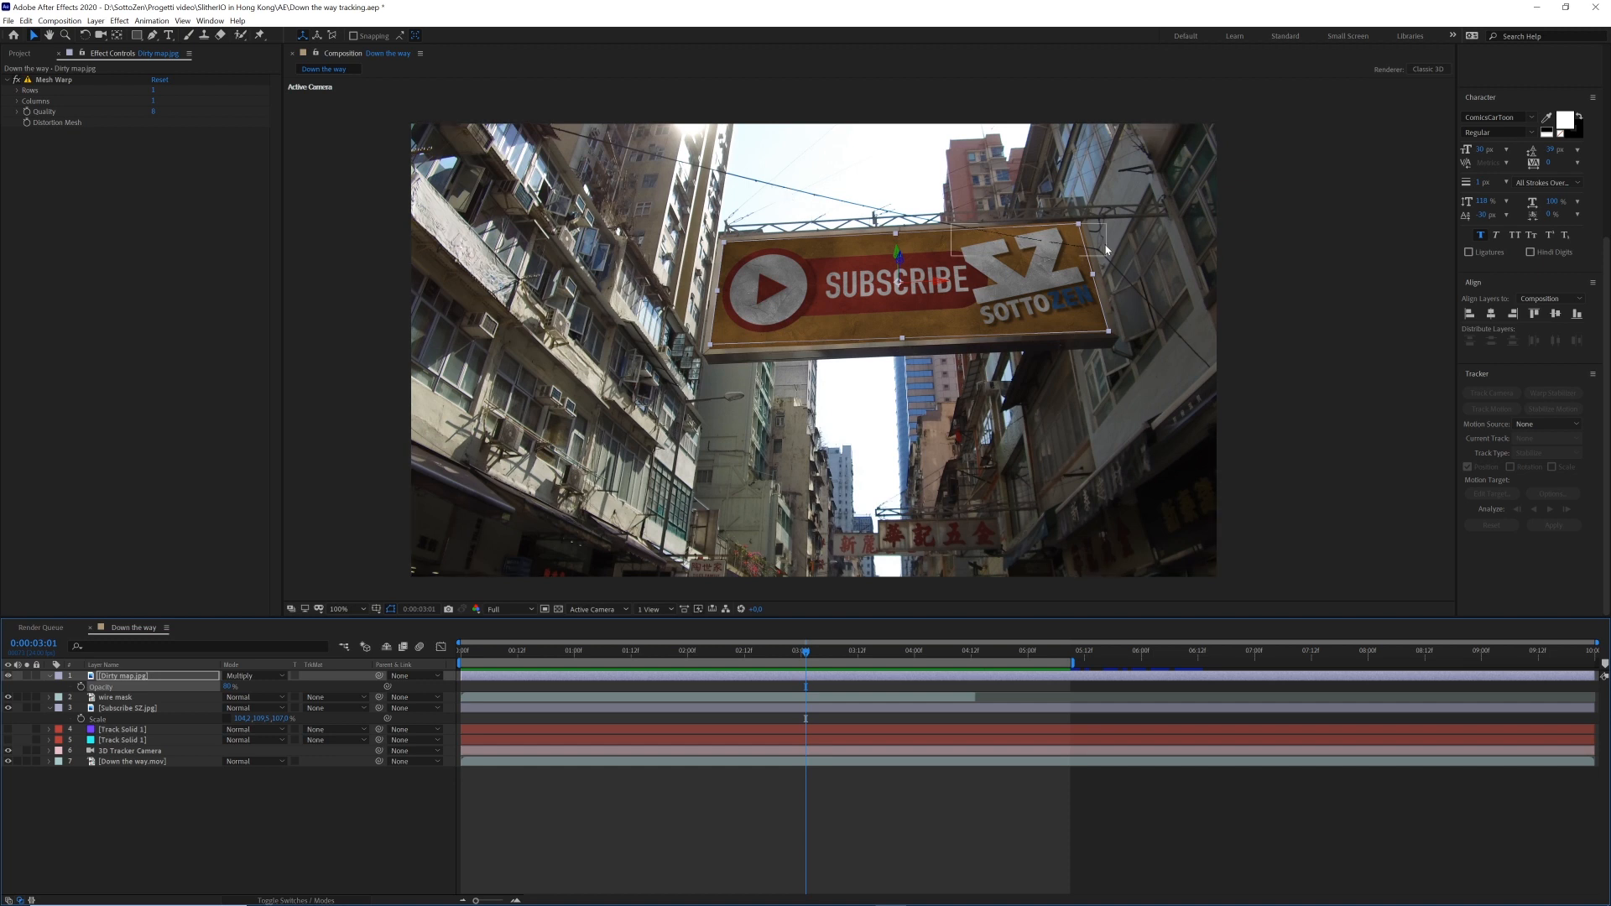
pyautogui.press('space')
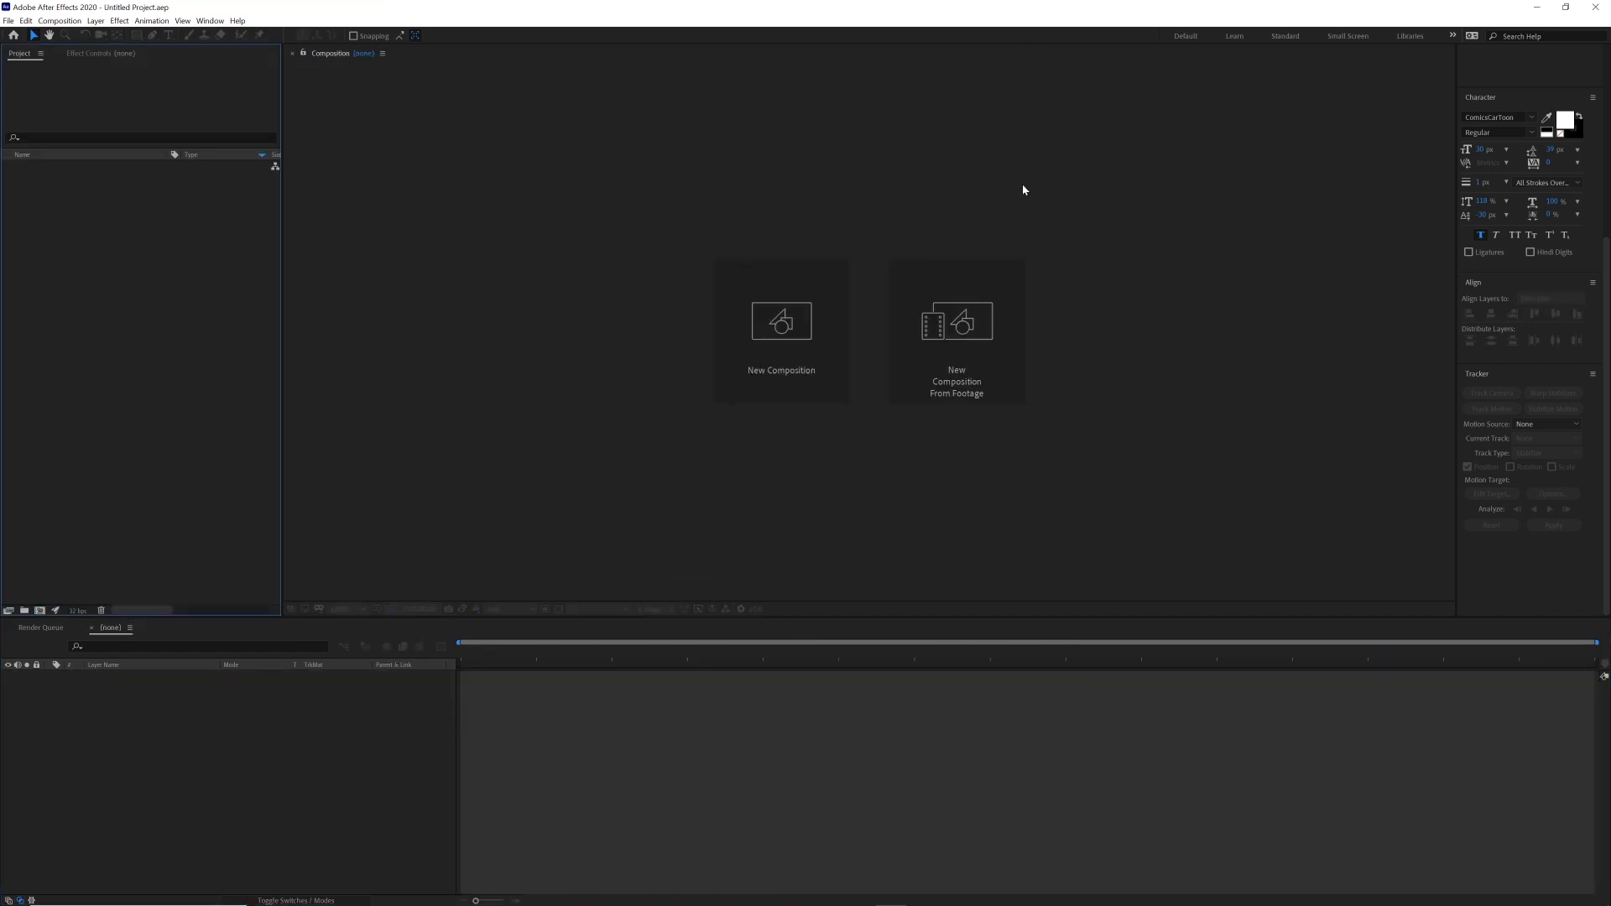
# - Create a composition from the footage Down the way.mov and run the 3D camera tracker on its layer
pyautogui.click(957, 340)
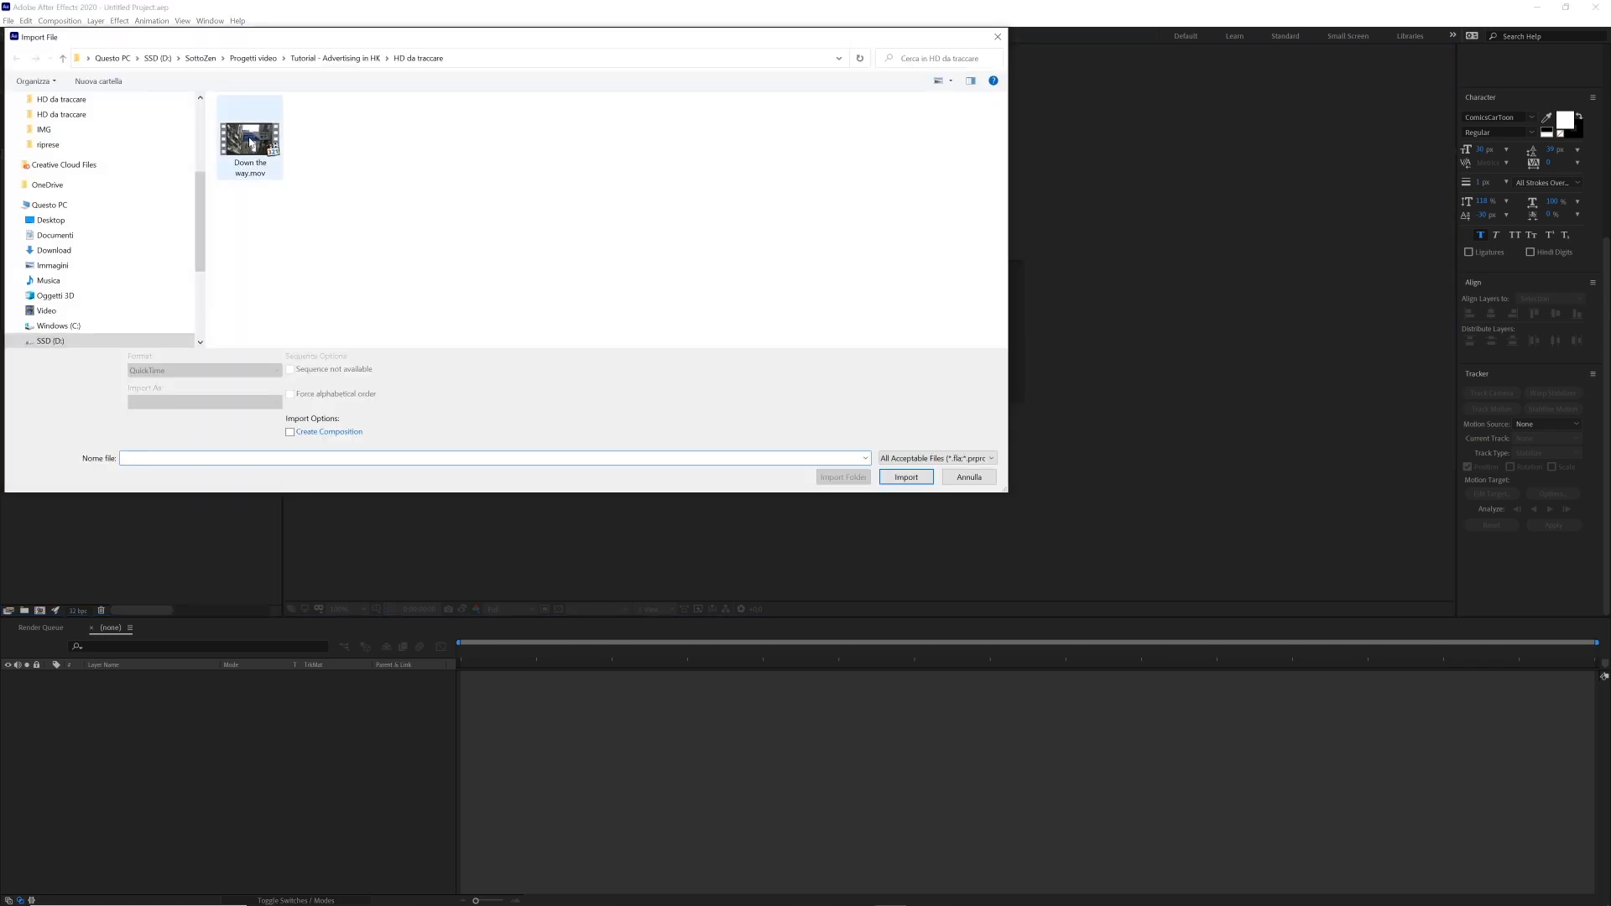
pyautogui.doubleClick(251, 139)
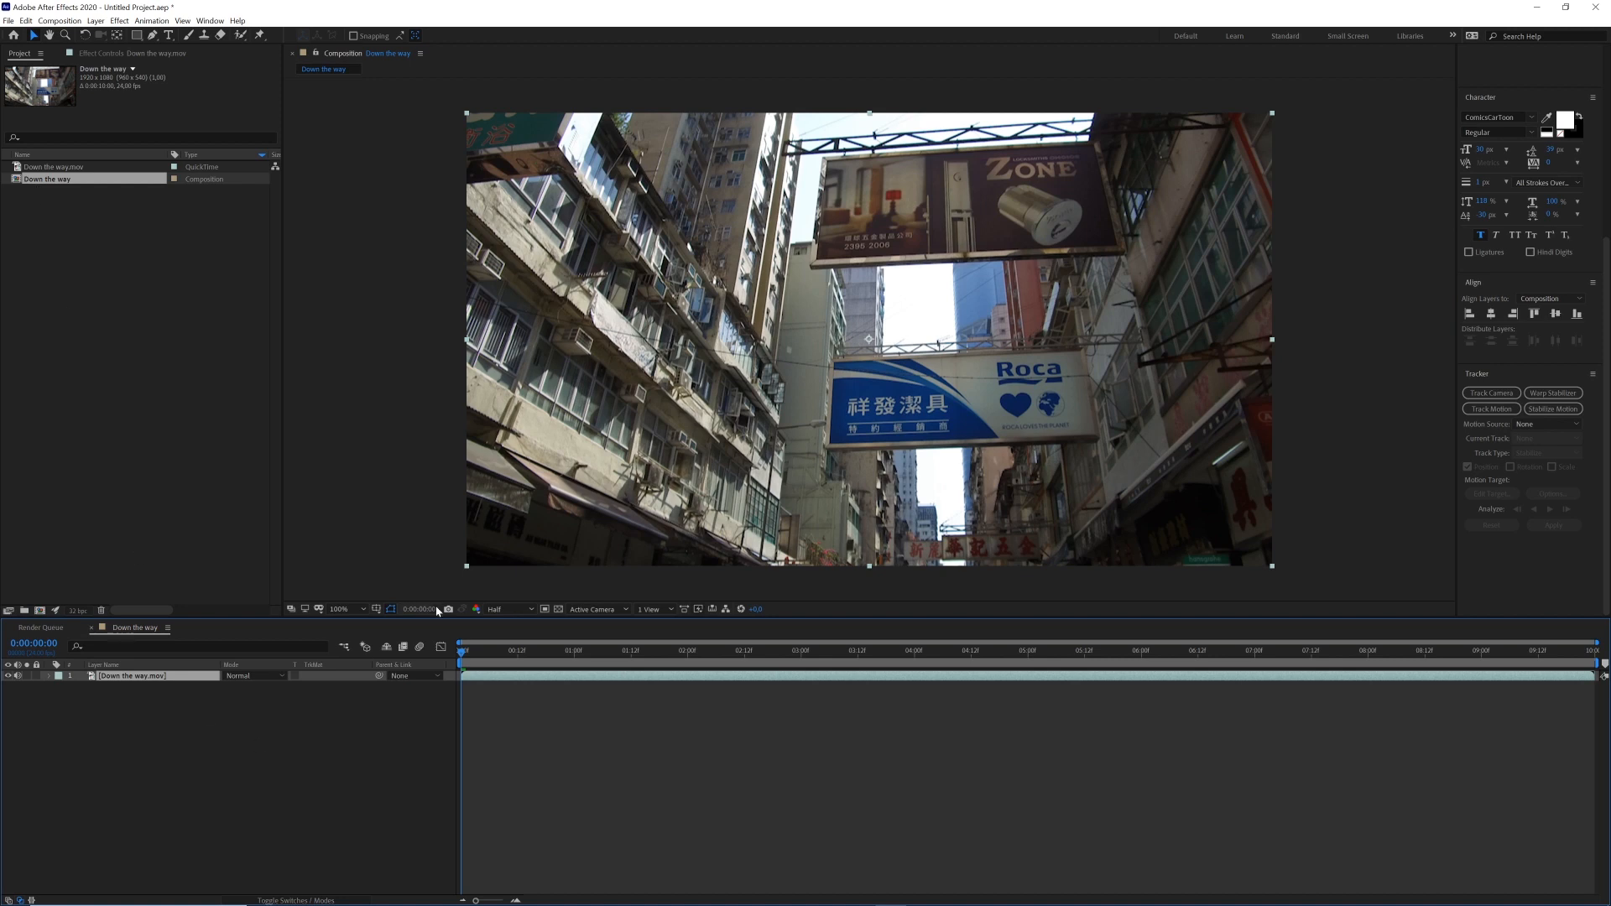
pyautogui.press('space')
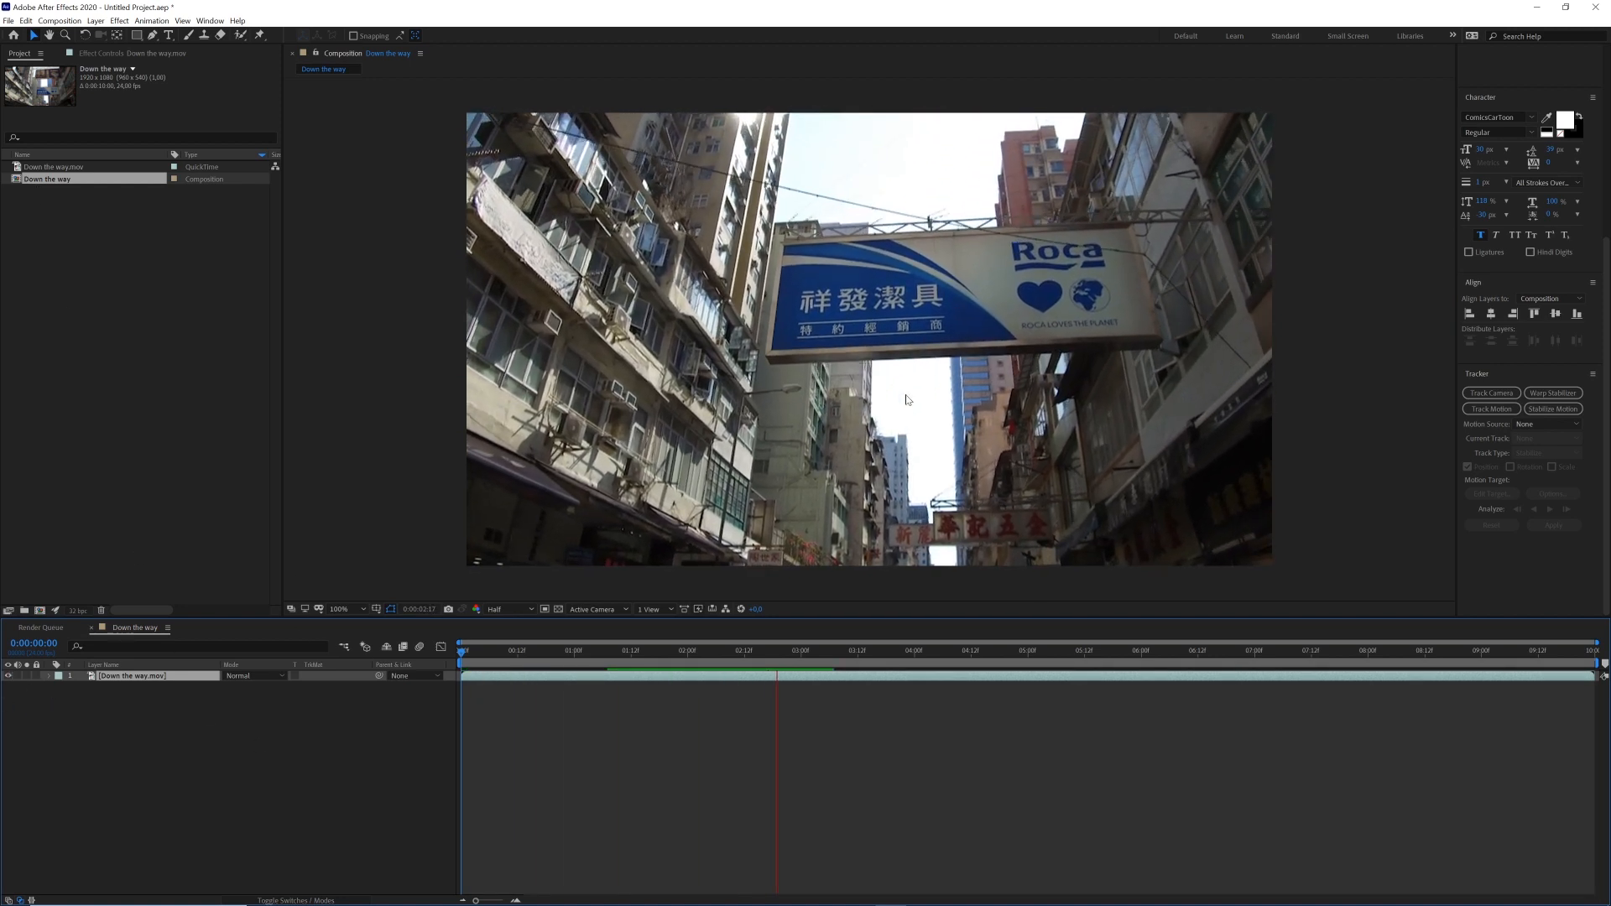
pyautogui.press('space')
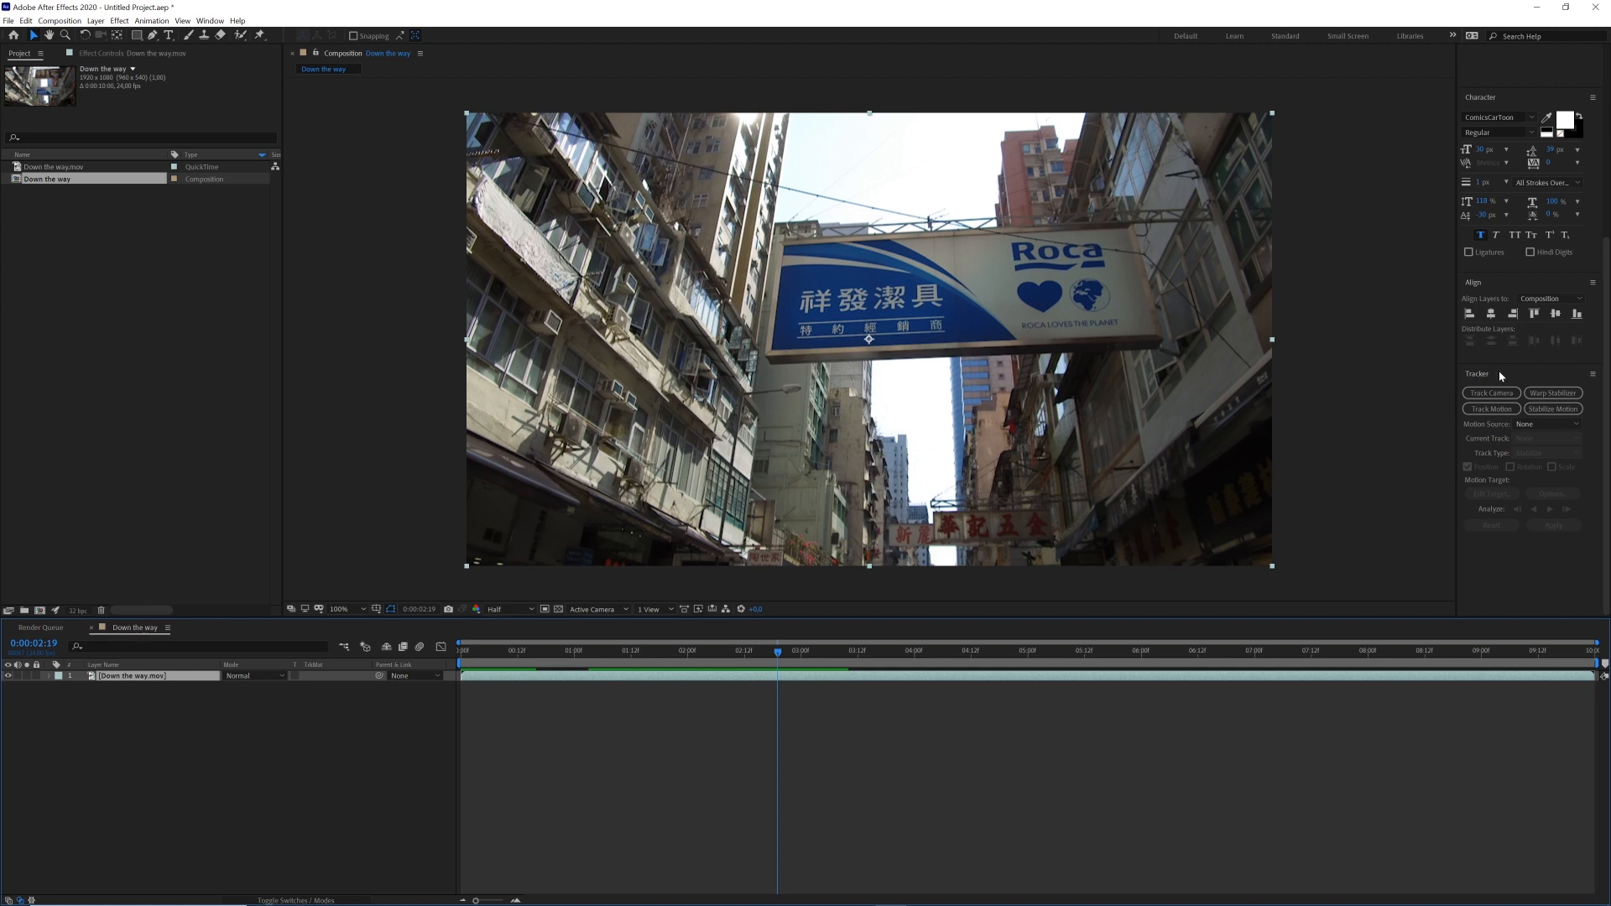
pyautogui.click(1488, 394)
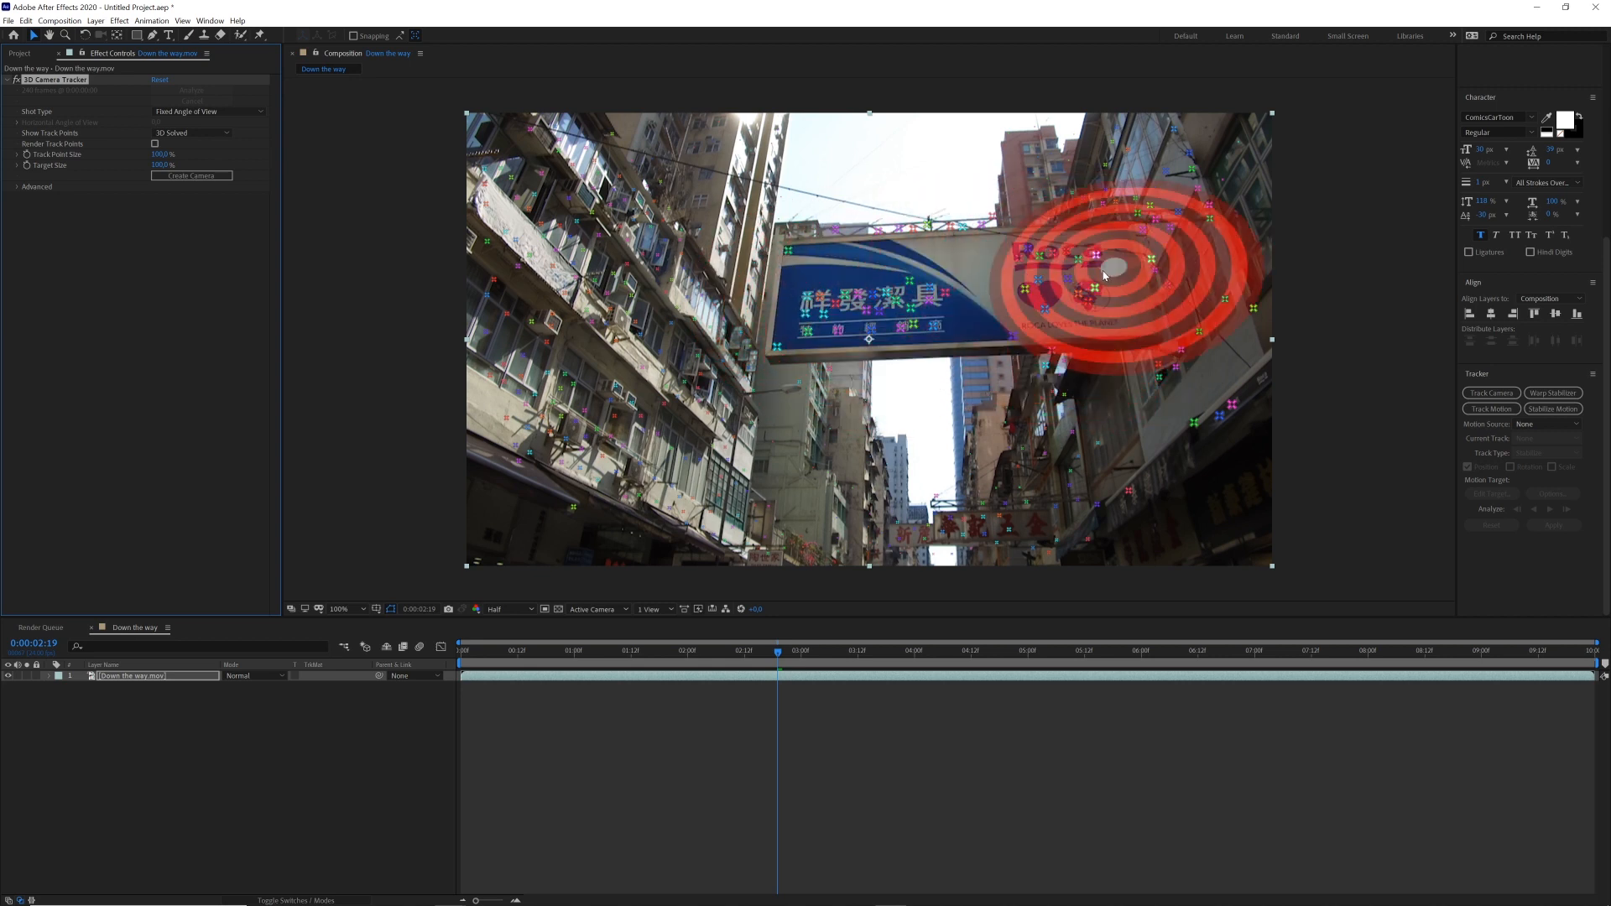
# - Create a solid and camera from the track points lying on the Roca sign
pyautogui.click(788, 250)
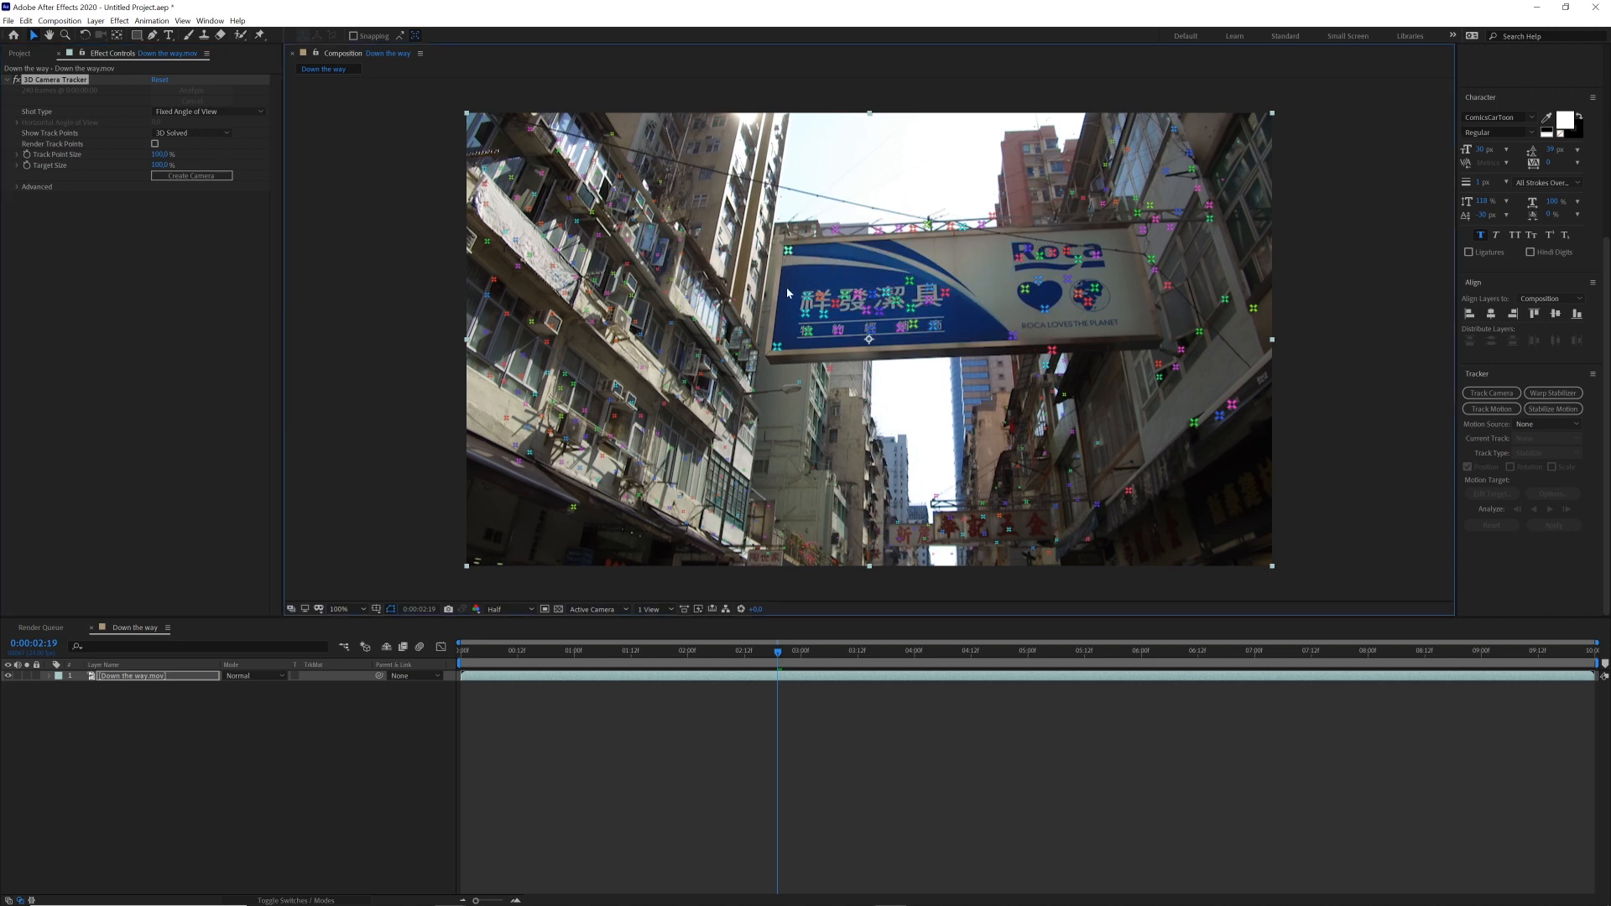
pyautogui.keyDown('shift'); pyautogui.click(778, 349); pyautogui.keyUp('shift')
pyautogui.moveTo(796, 286)
pyautogui.mouseDown()
pyautogui.moveTo(848, 336)
pyautogui.moveTo(1058, 345)
pyautogui.moveTo(1116, 323)
pyautogui.moveTo(1129, 273)
pyautogui.moveTo(1121, 245)
pyautogui.moveTo(1083, 243)
pyautogui.moveTo(781, 262)
pyautogui.moveTo(779, 362)
pyautogui.moveTo(849, 336)
pyautogui.moveTo(802, 307)
pyautogui.moveTo(796, 327)
pyautogui.moveTo(850, 319)
pyautogui.mouseUp()
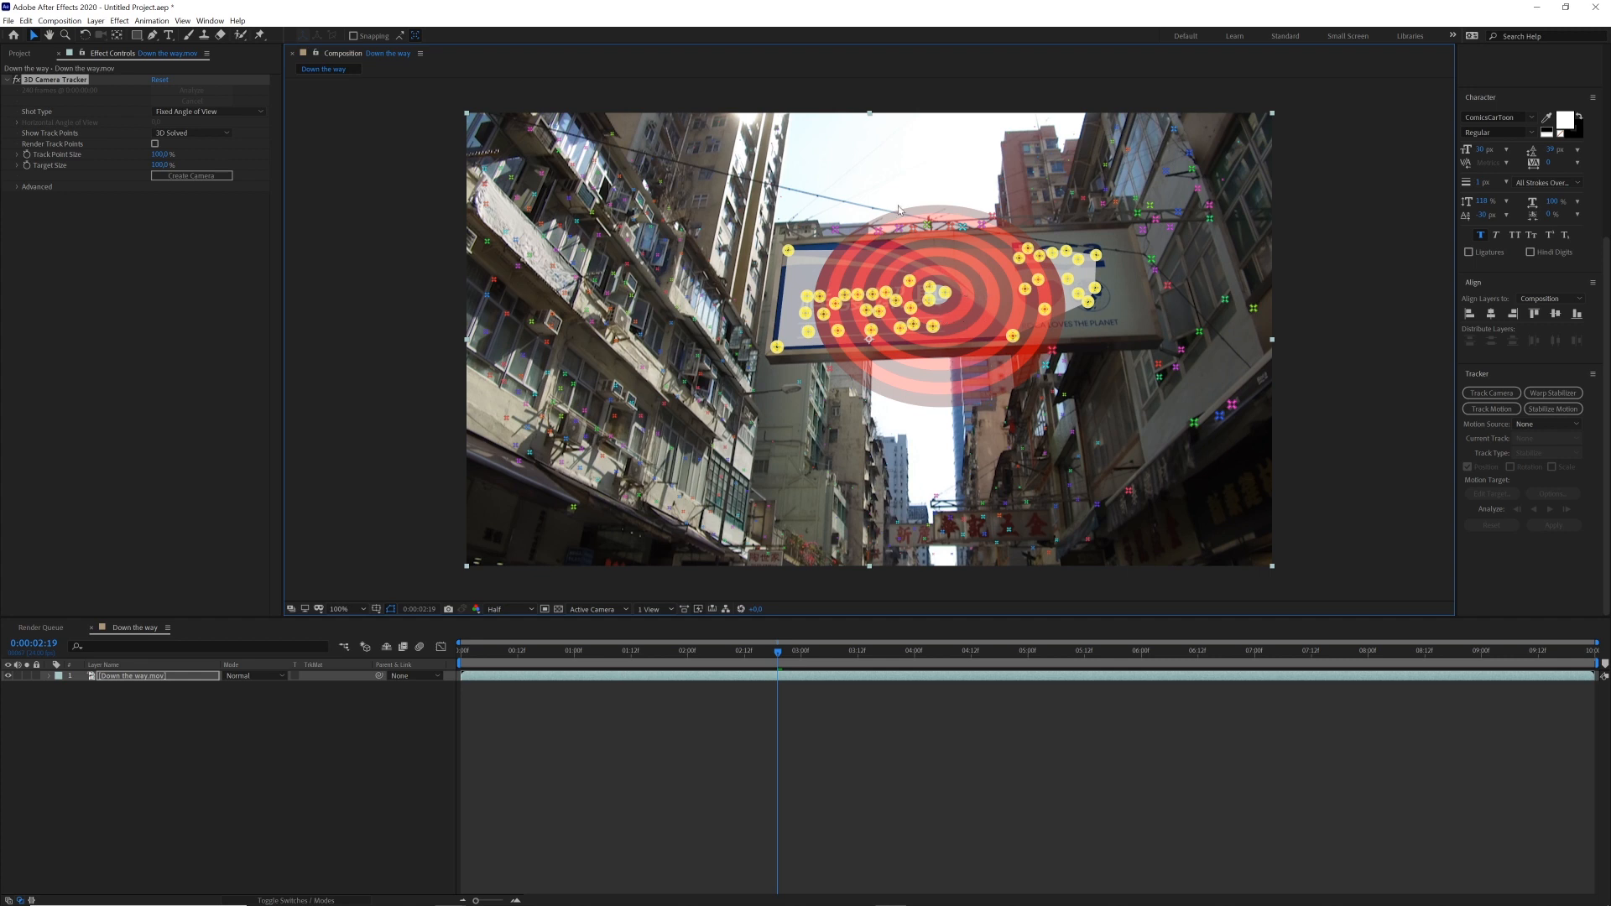
pyautogui.rightClick(984, 281)
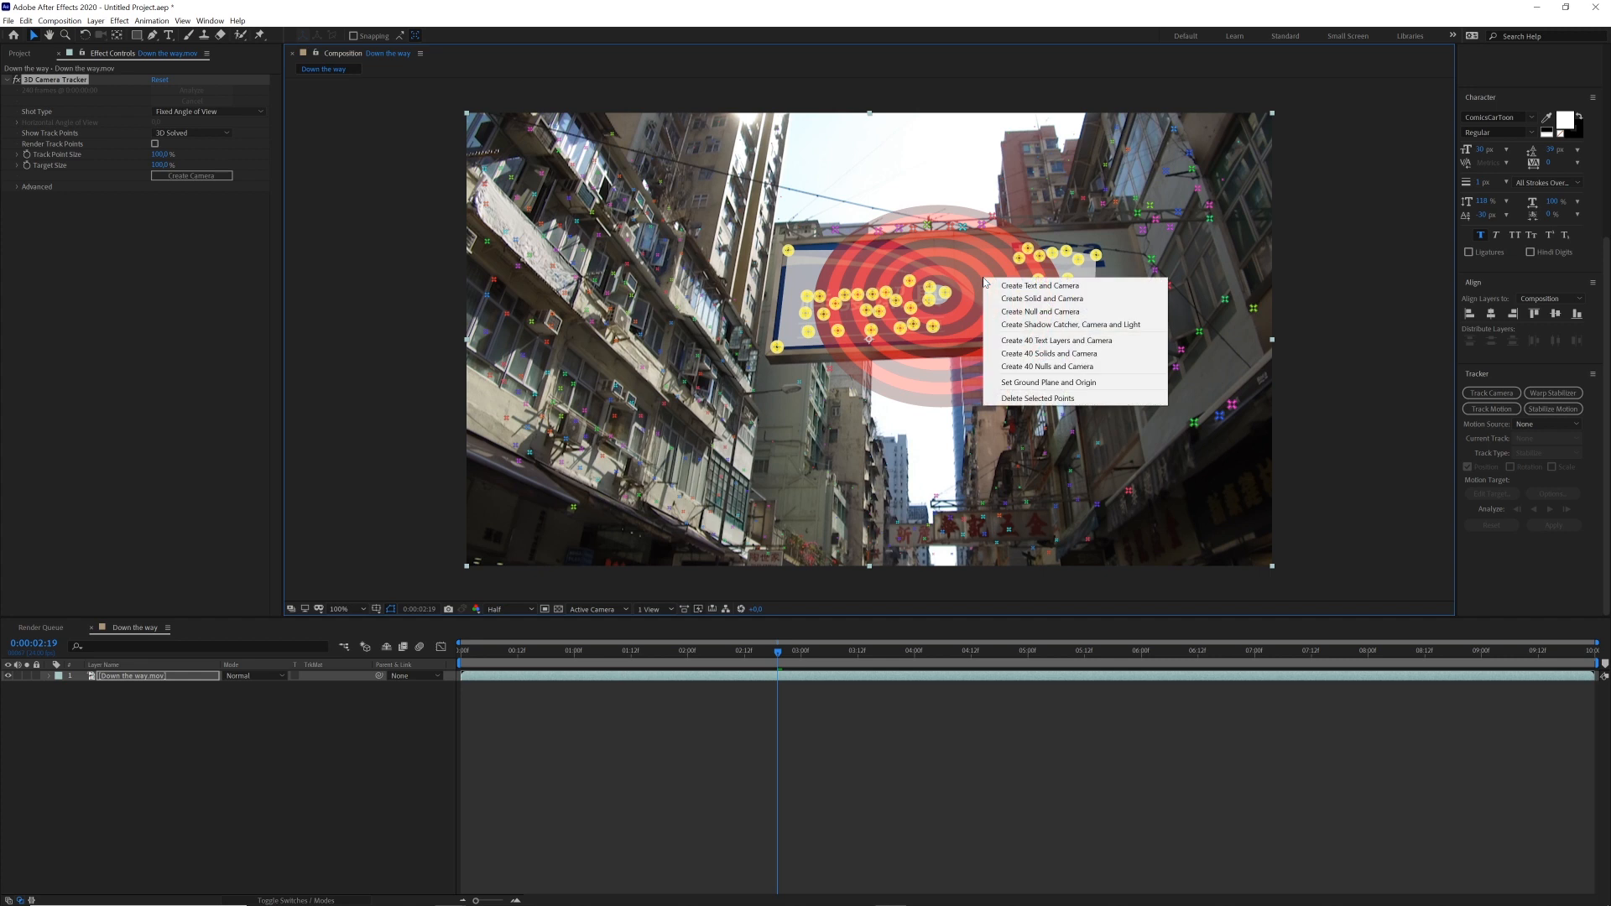
pyautogui.click(1064, 303)
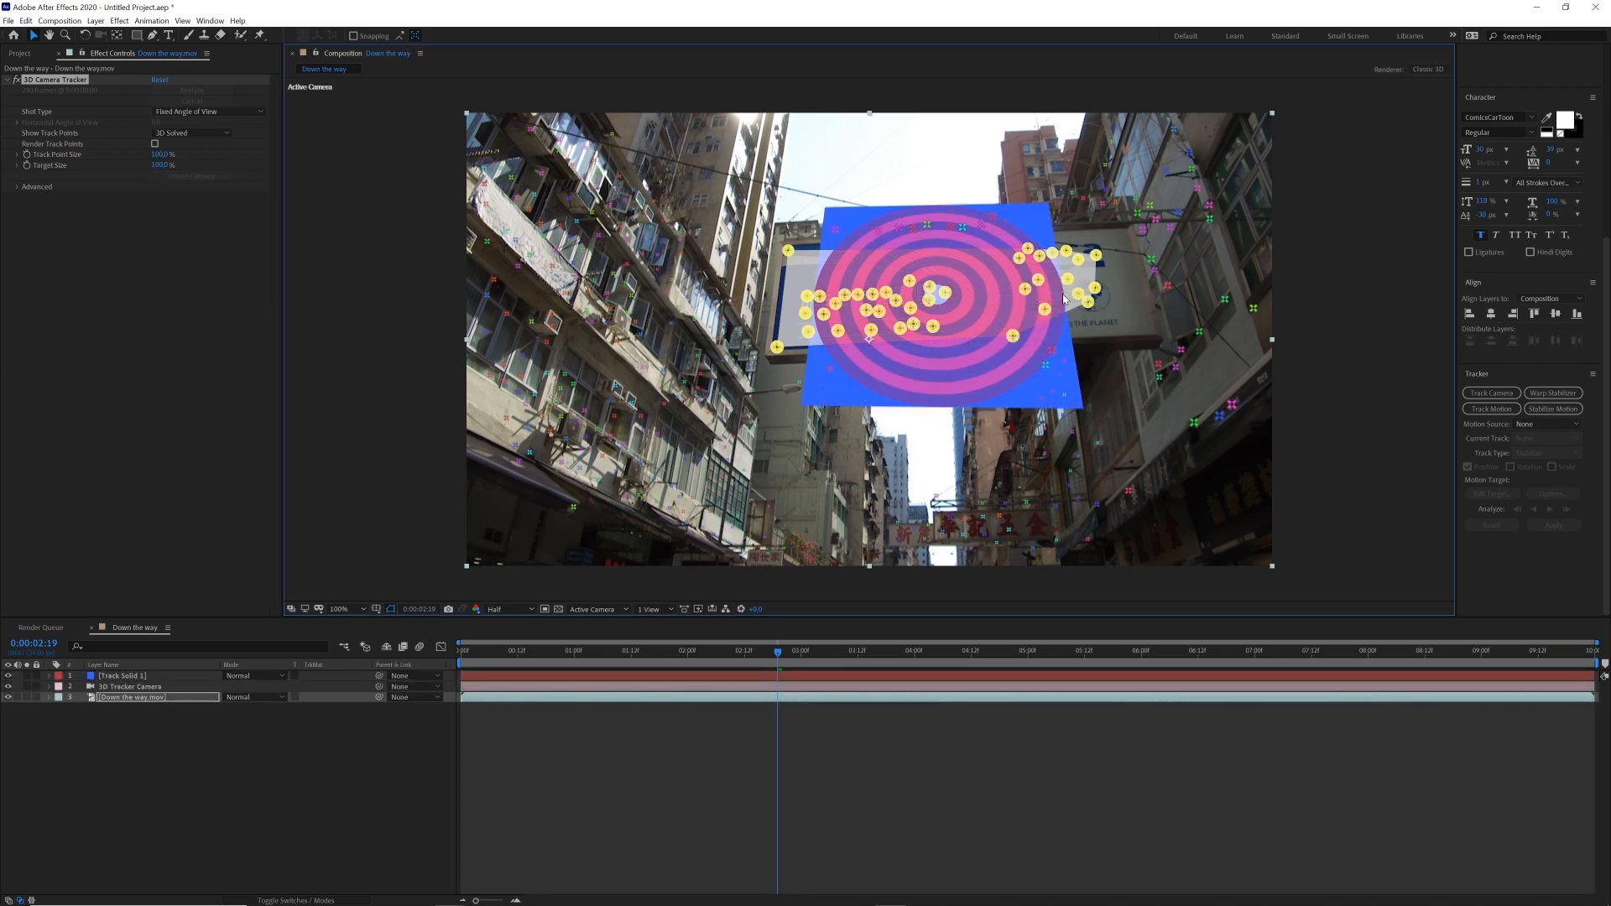
# - Apply the Grid effect to the Track Solid 1 layer and thicken the grid's border
pyautogui.click(115, 687)
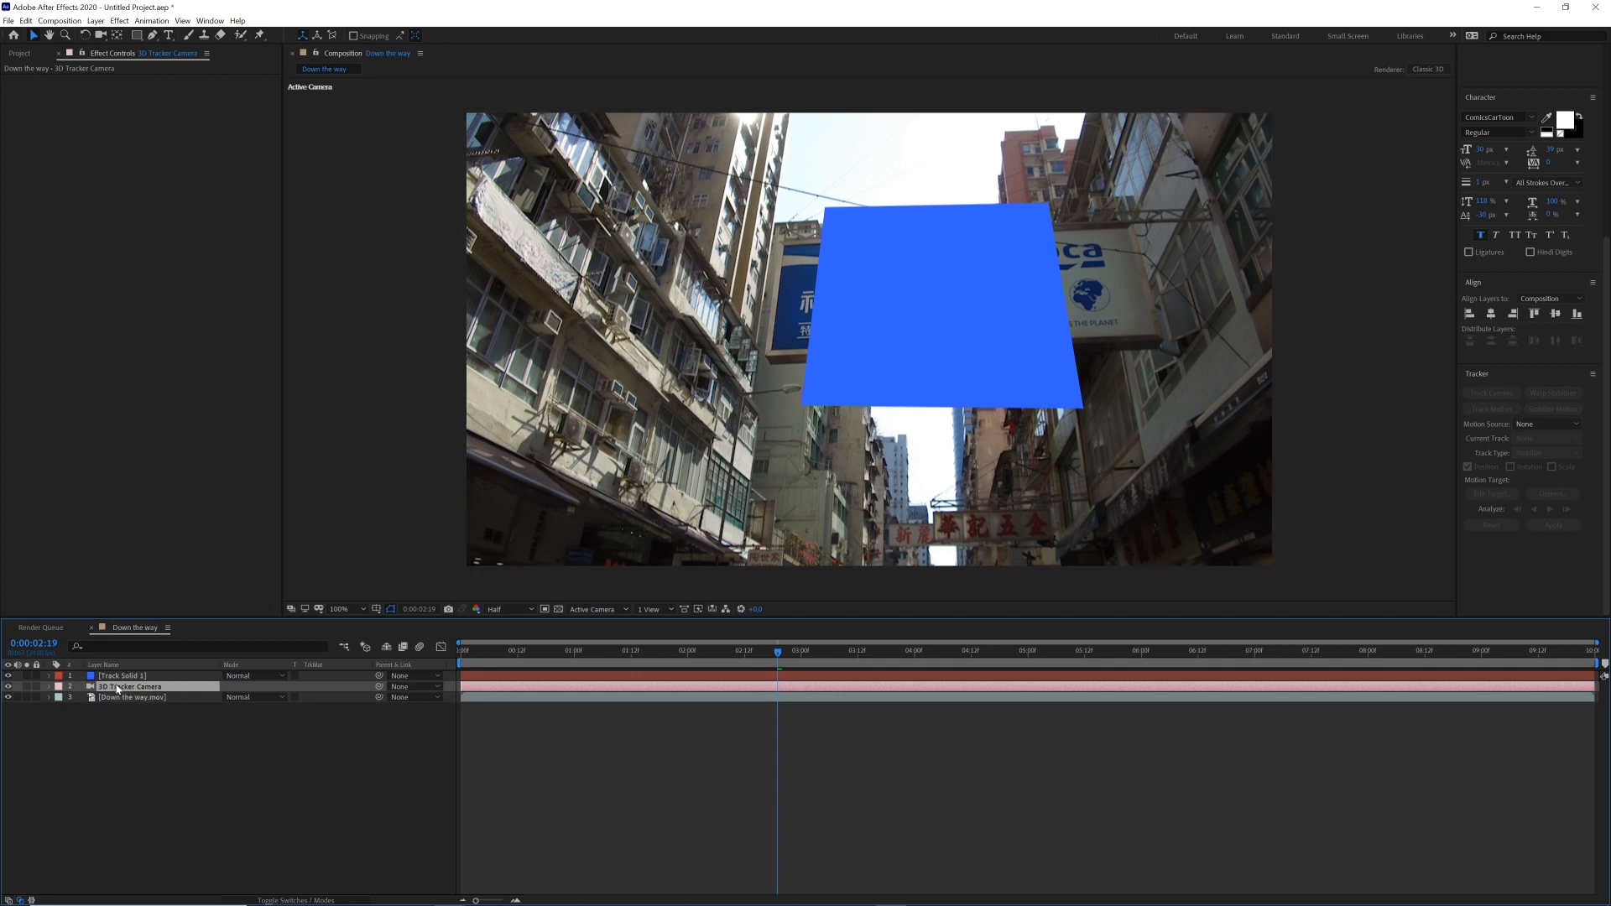
pyautogui.click(116, 676)
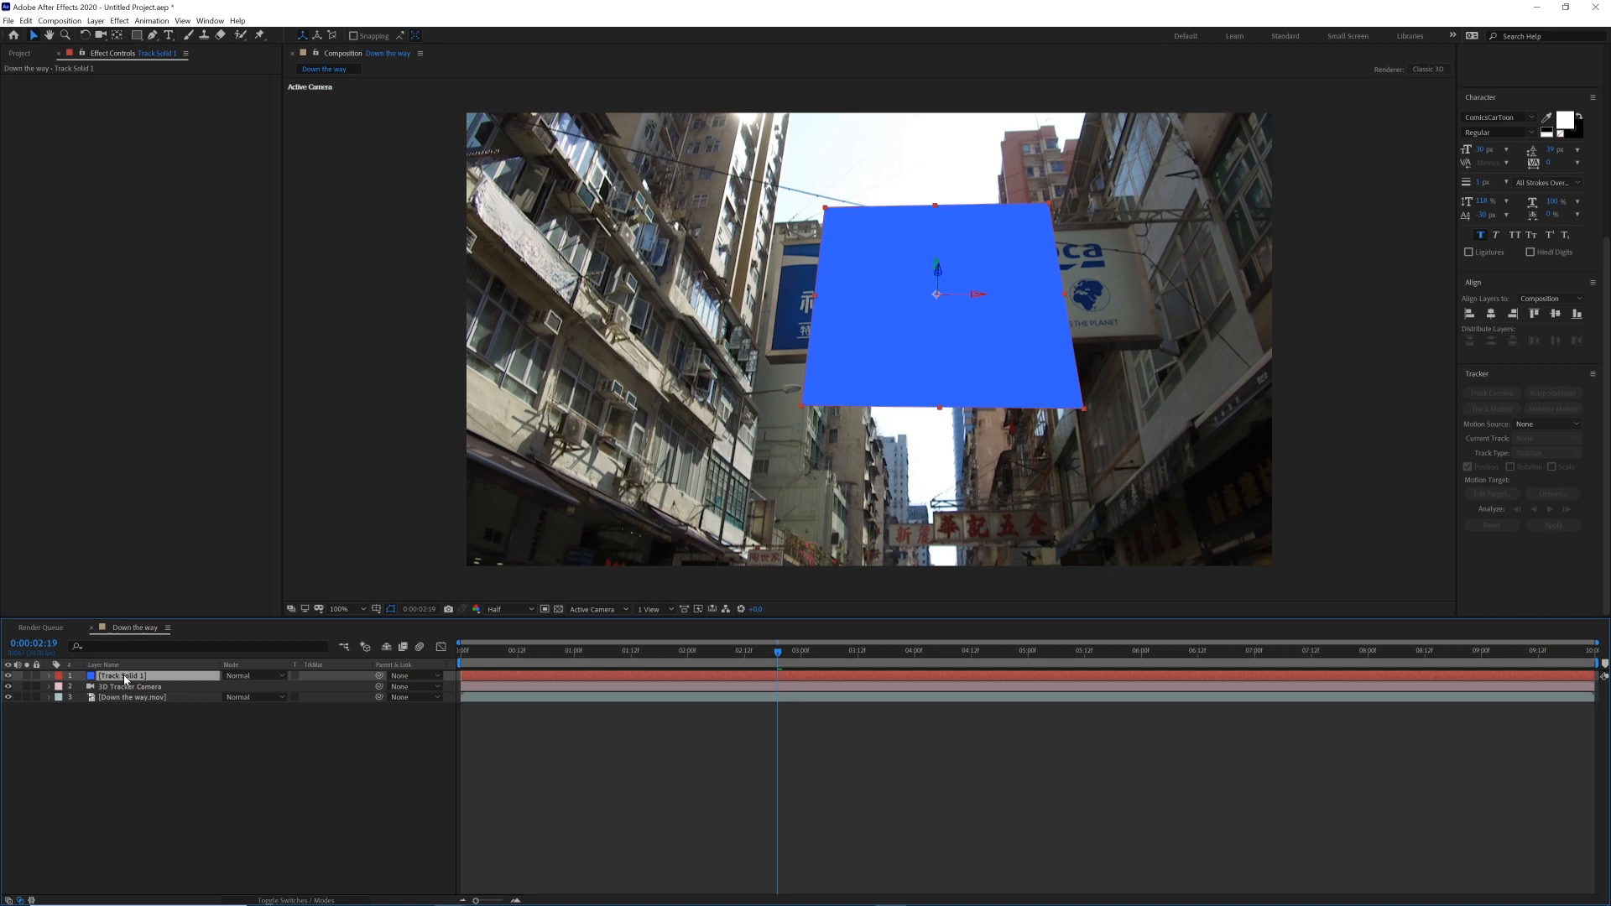
pyautogui.hotkey('ctrl', 'space')
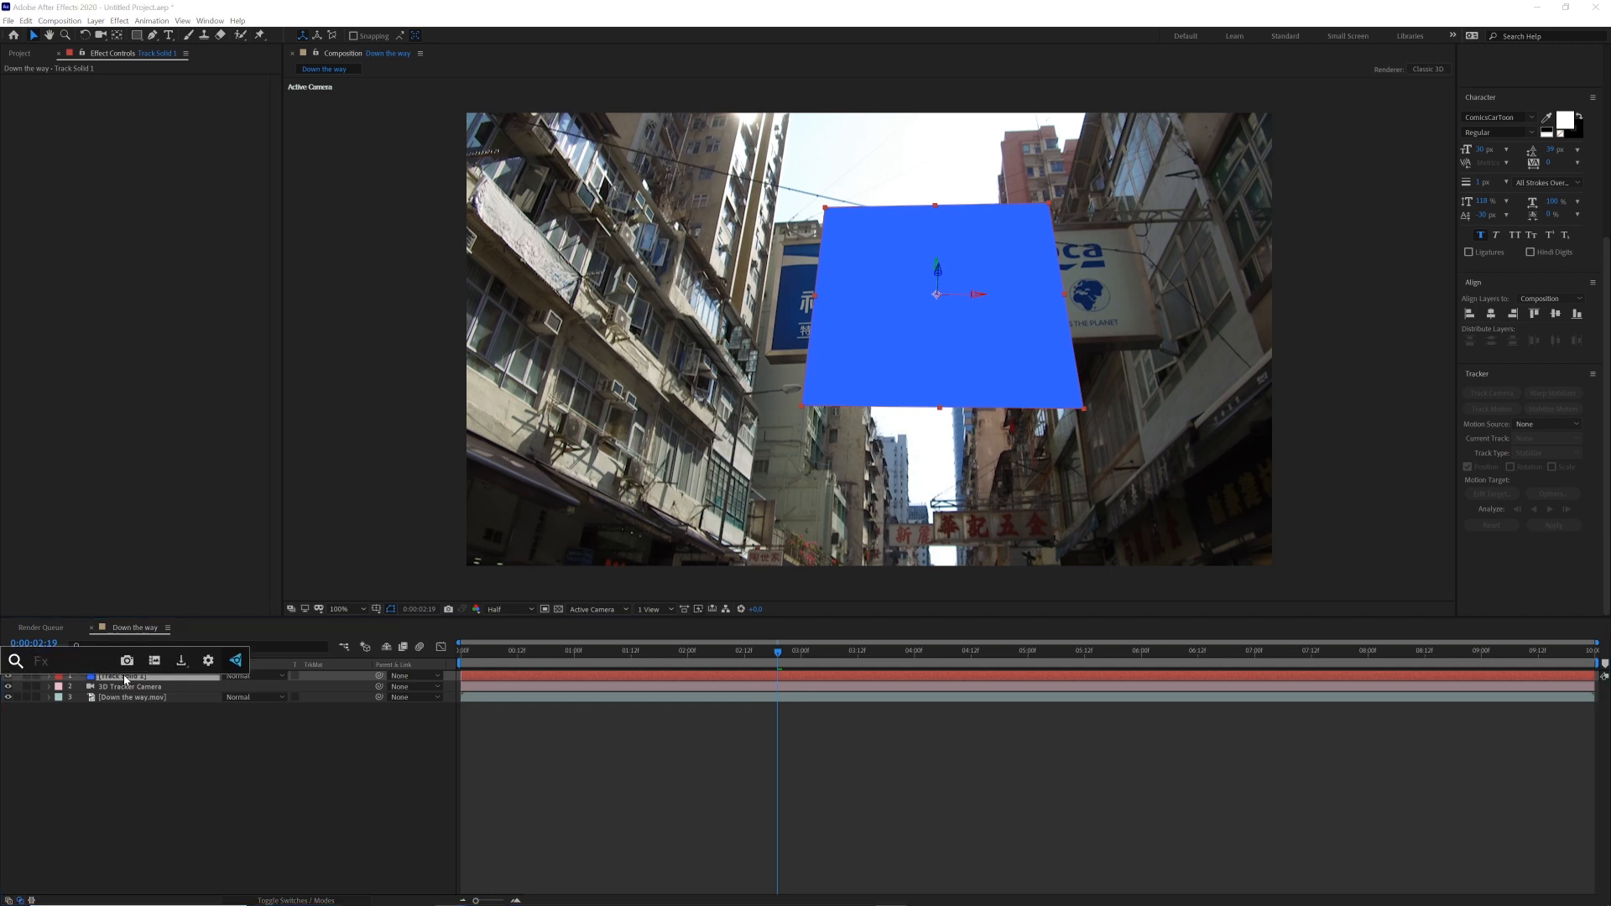
pyautogui.write('grid')
pyautogui.press('Return')
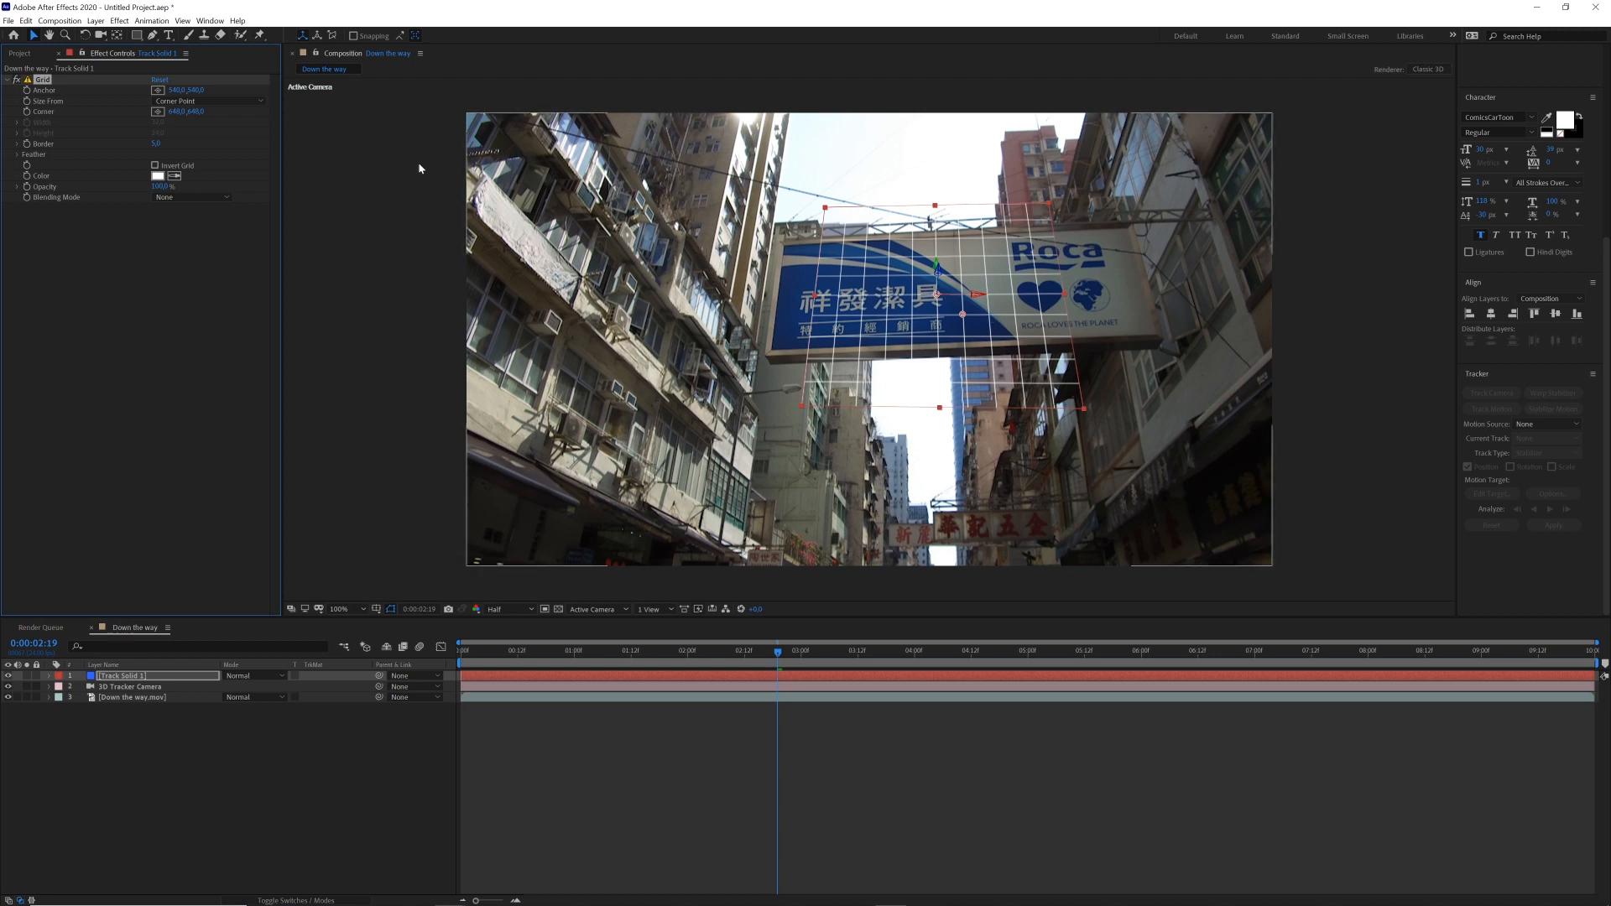
pyautogui.click(156, 145)
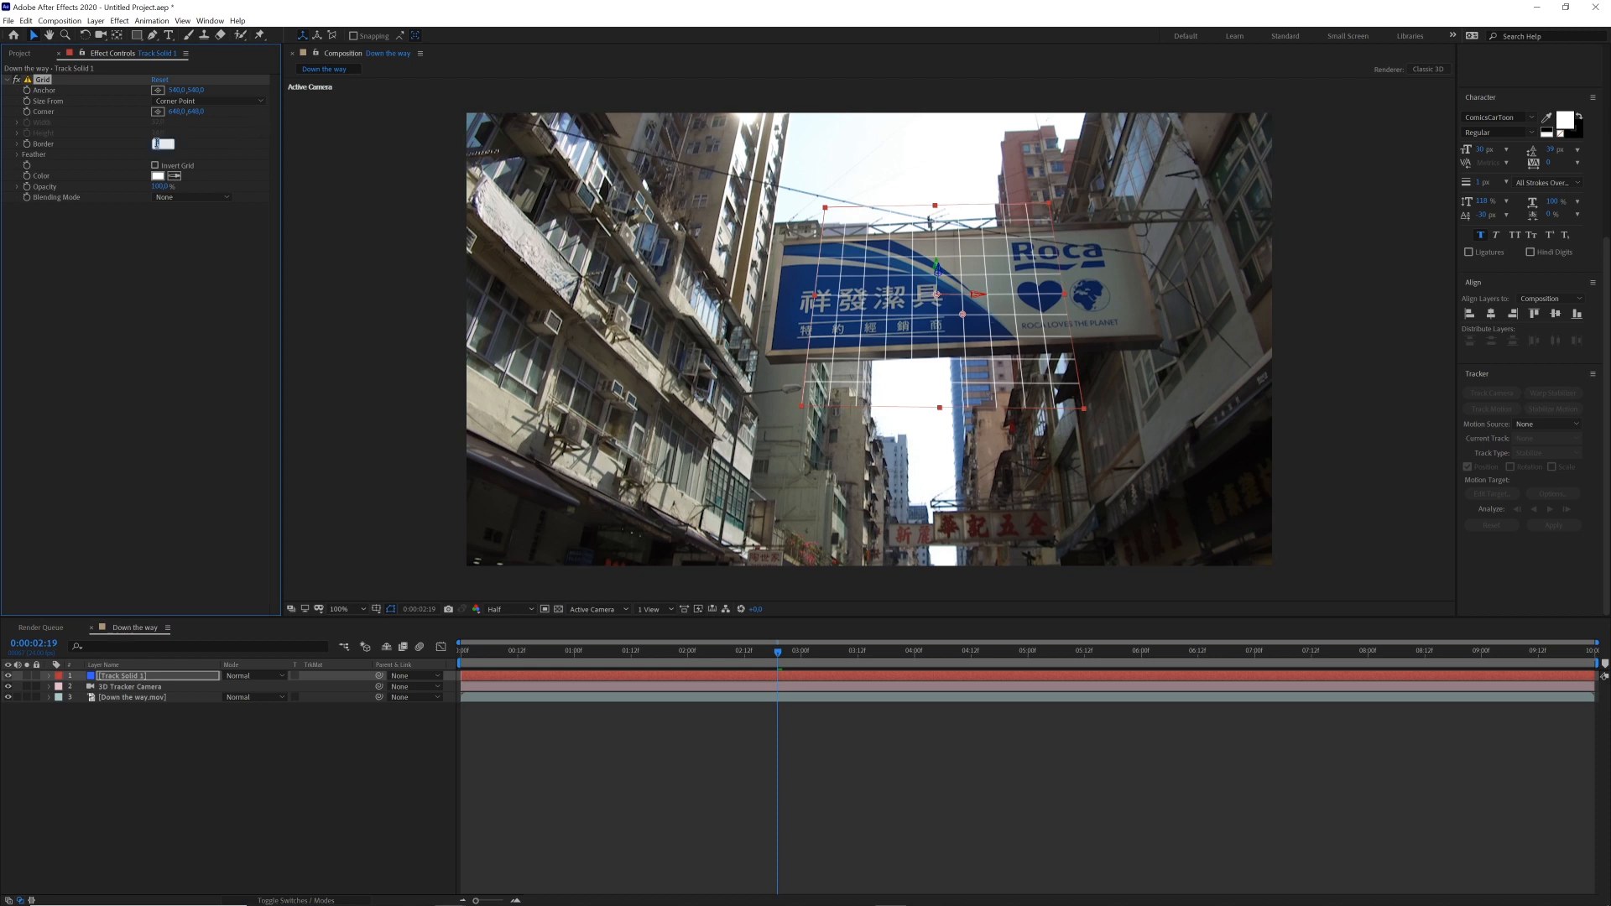
pyautogui.press('Return')
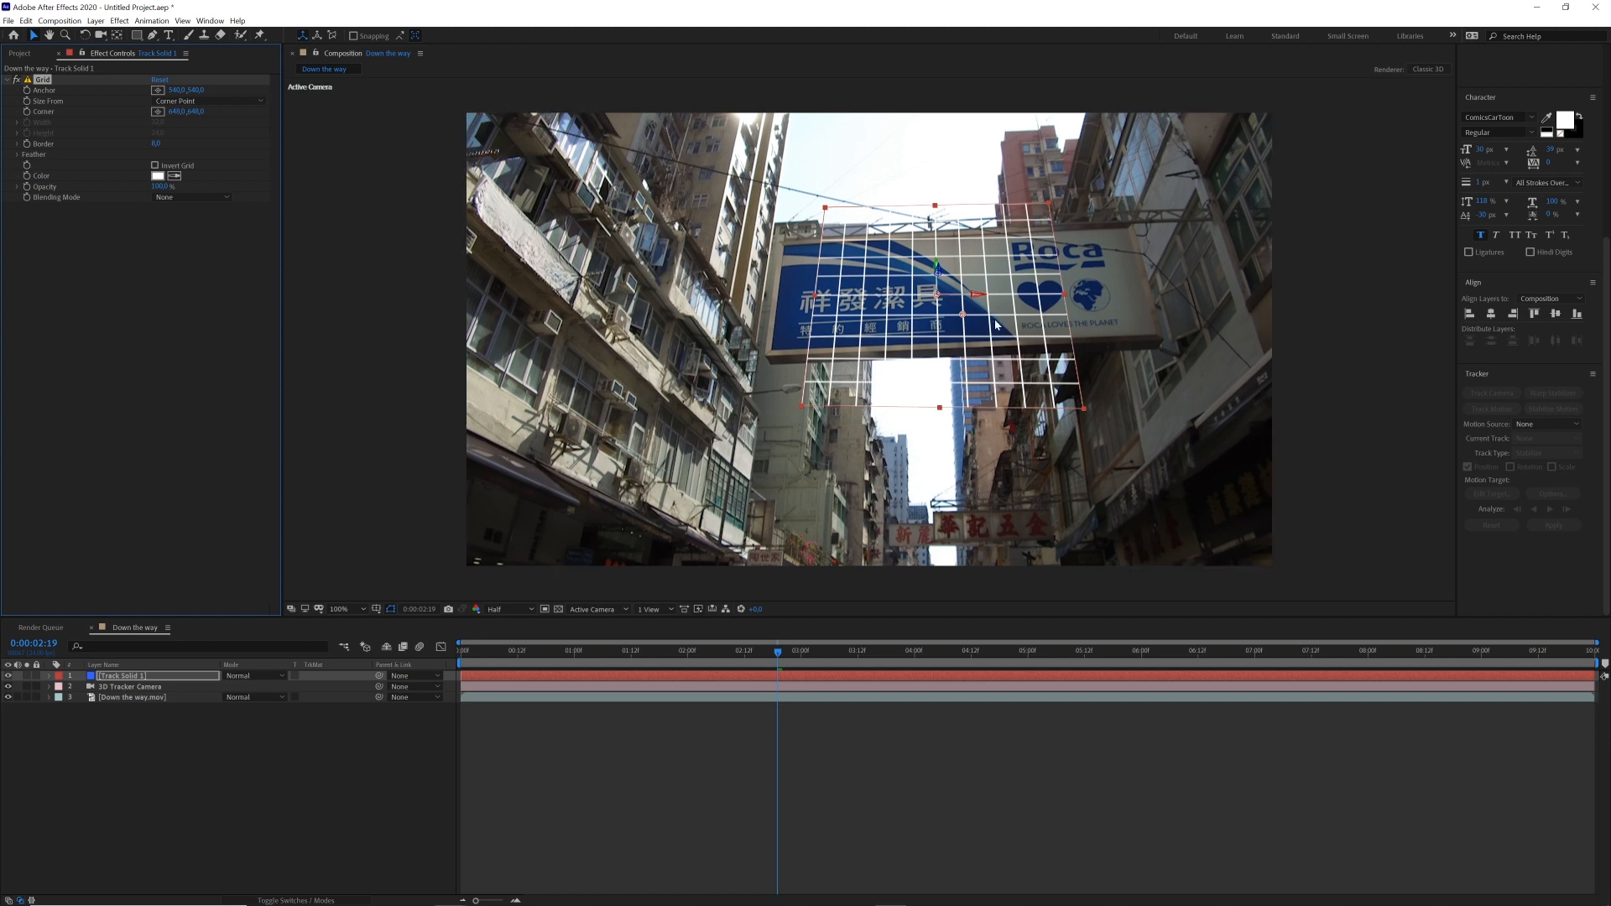
# - Scale the track solid non-uniformly, widening and flattening it to roughly match the Roca sign's proportions
pyautogui.press('s')
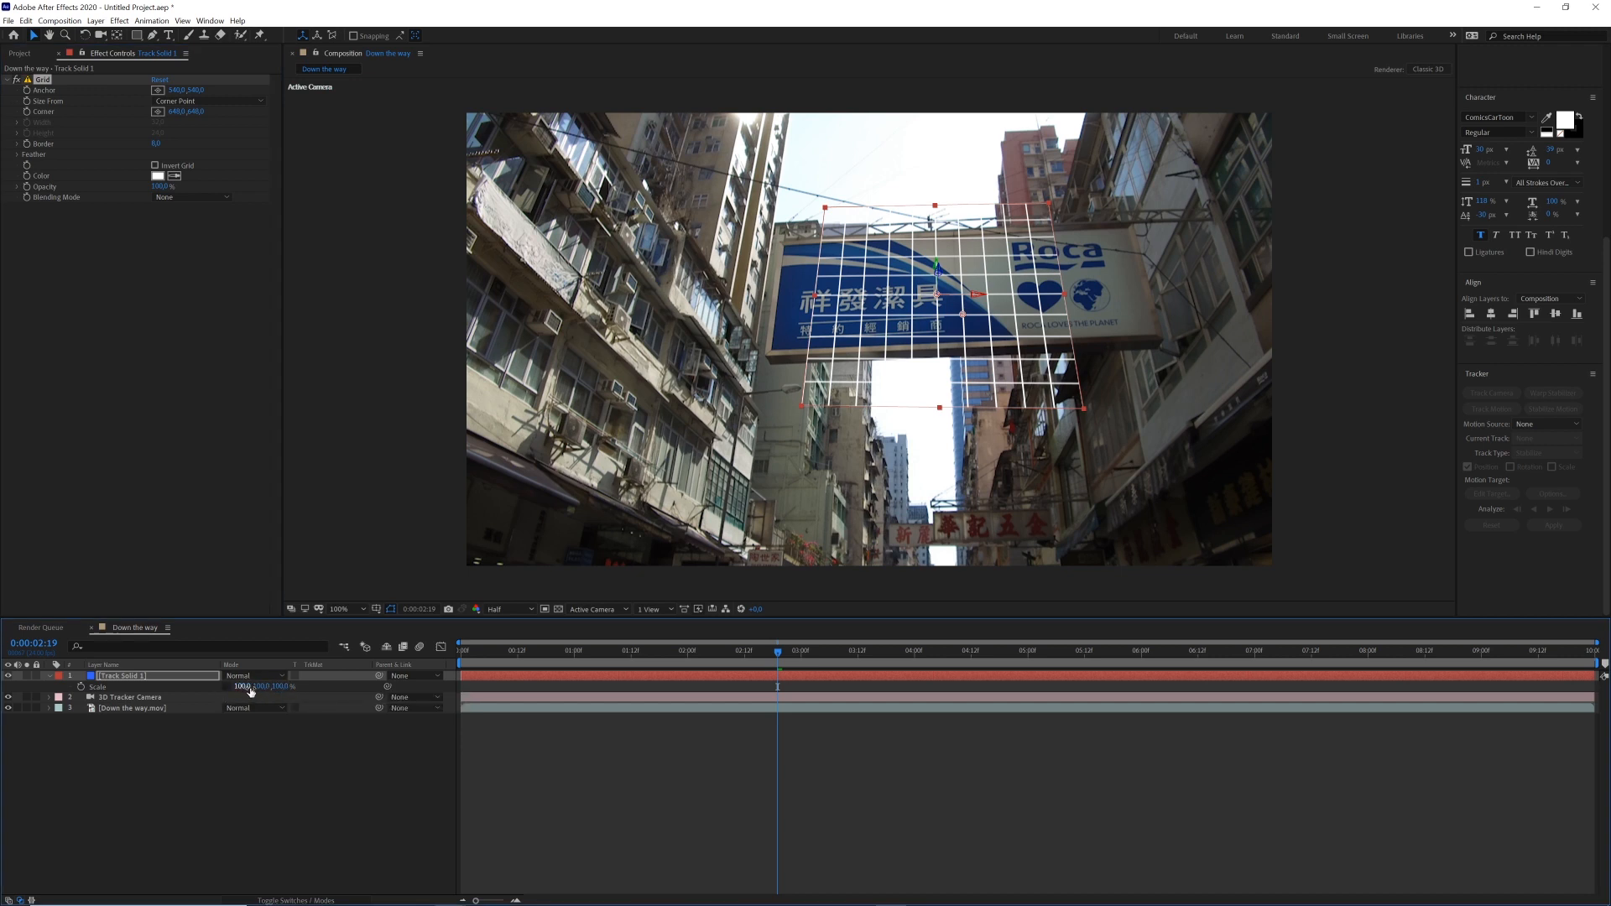
pyautogui.moveTo(261, 687)
pyautogui.mouseDown()
pyautogui.moveTo(239, 694)
pyautogui.moveTo(282, 687)
pyautogui.mouseUp()
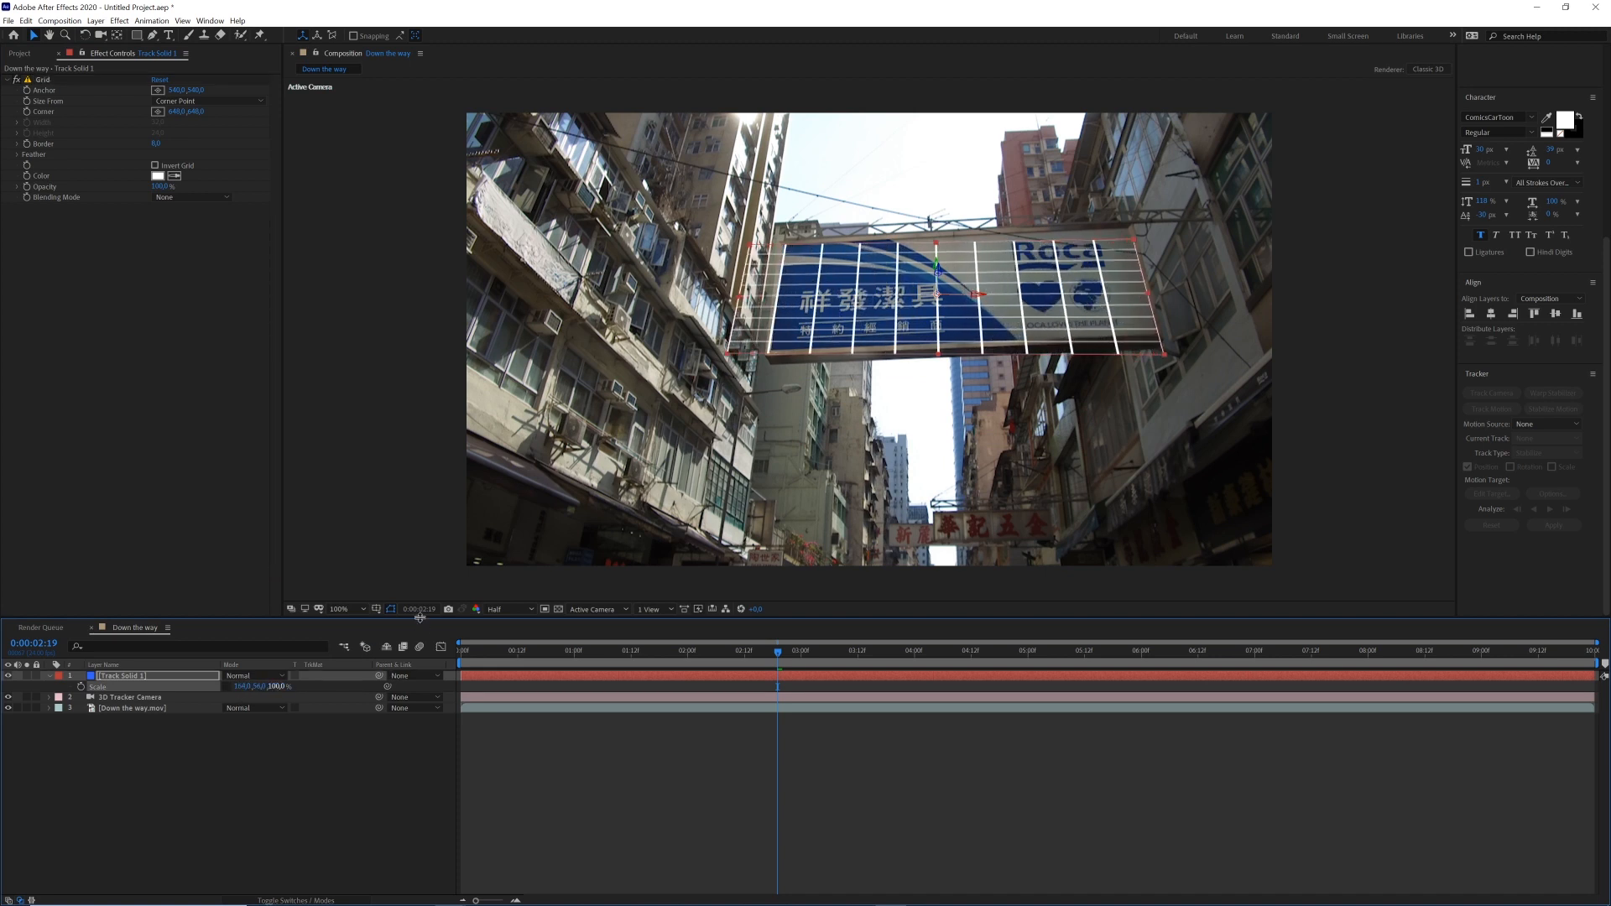
pyautogui.scroll(2, 1049, 239)
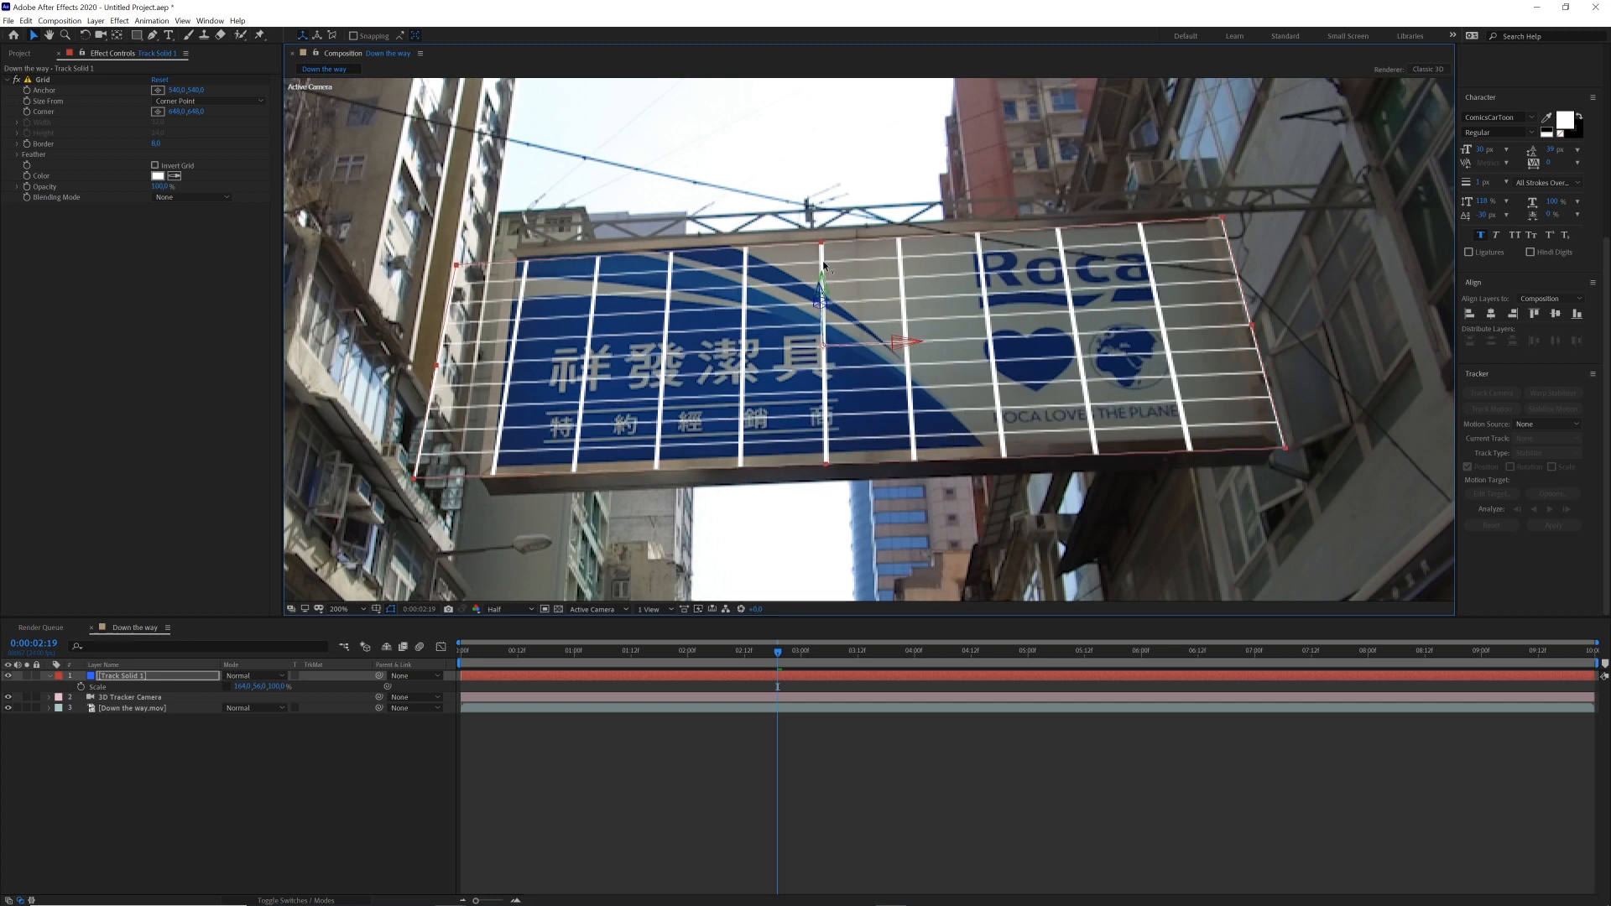
pyautogui.moveTo(234, 687); pyautogui.dragTo(214, 686)
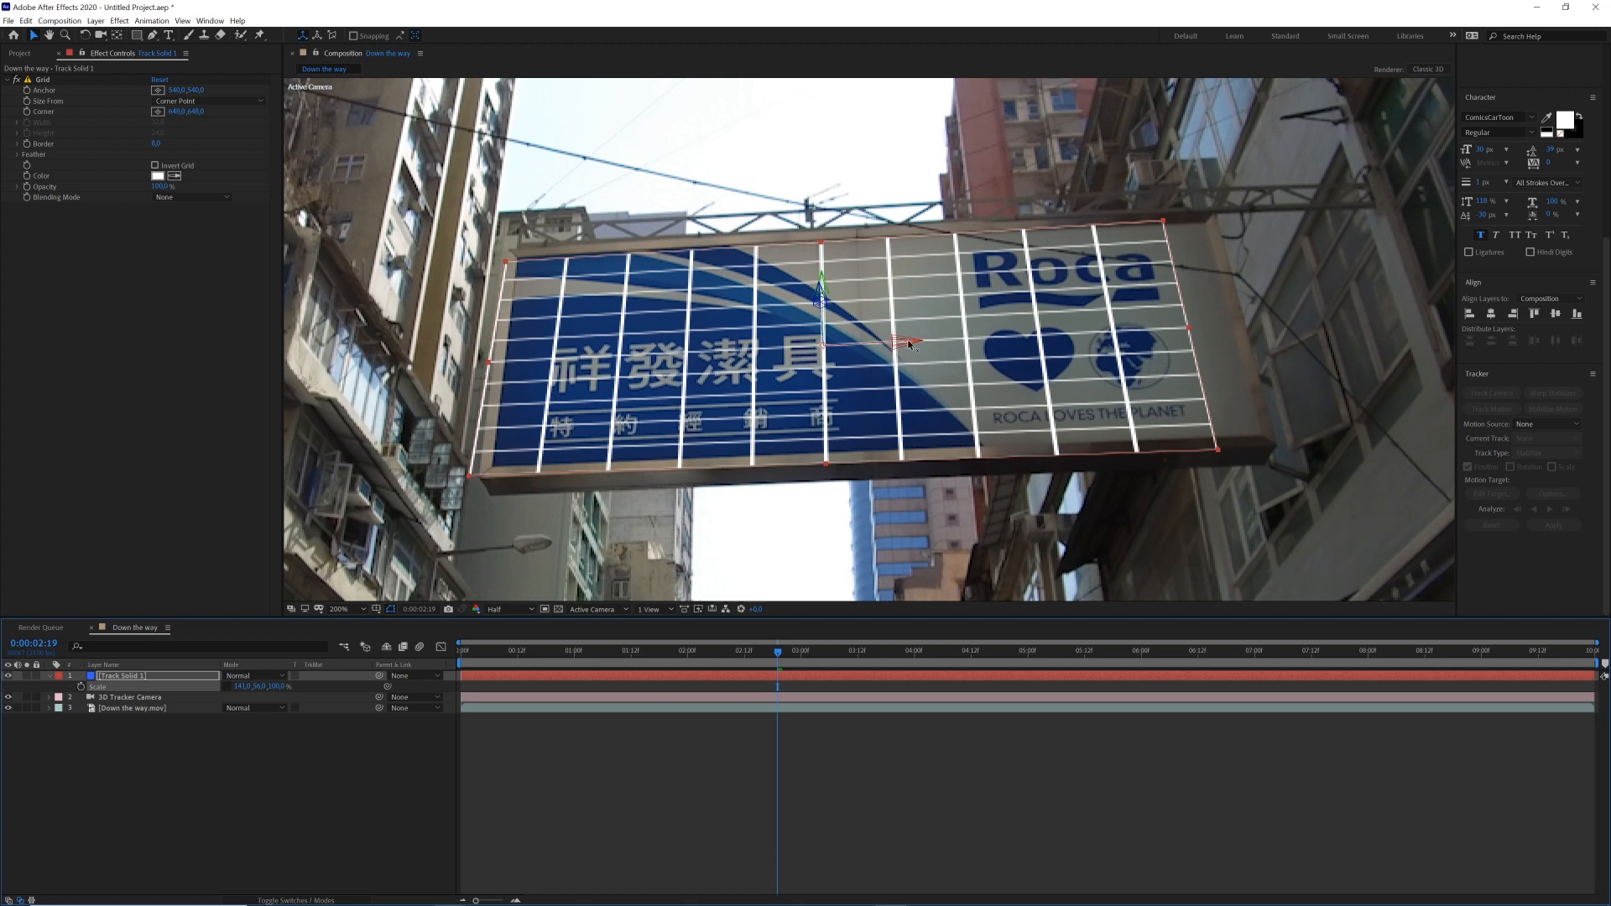
# - Fine-tune the track solid's position, rotation and scale so the grid fits inside the Roca sign's frame
pyautogui.moveTo(910, 345); pyautogui.dragTo(935, 324)
pyautogui.press('w')
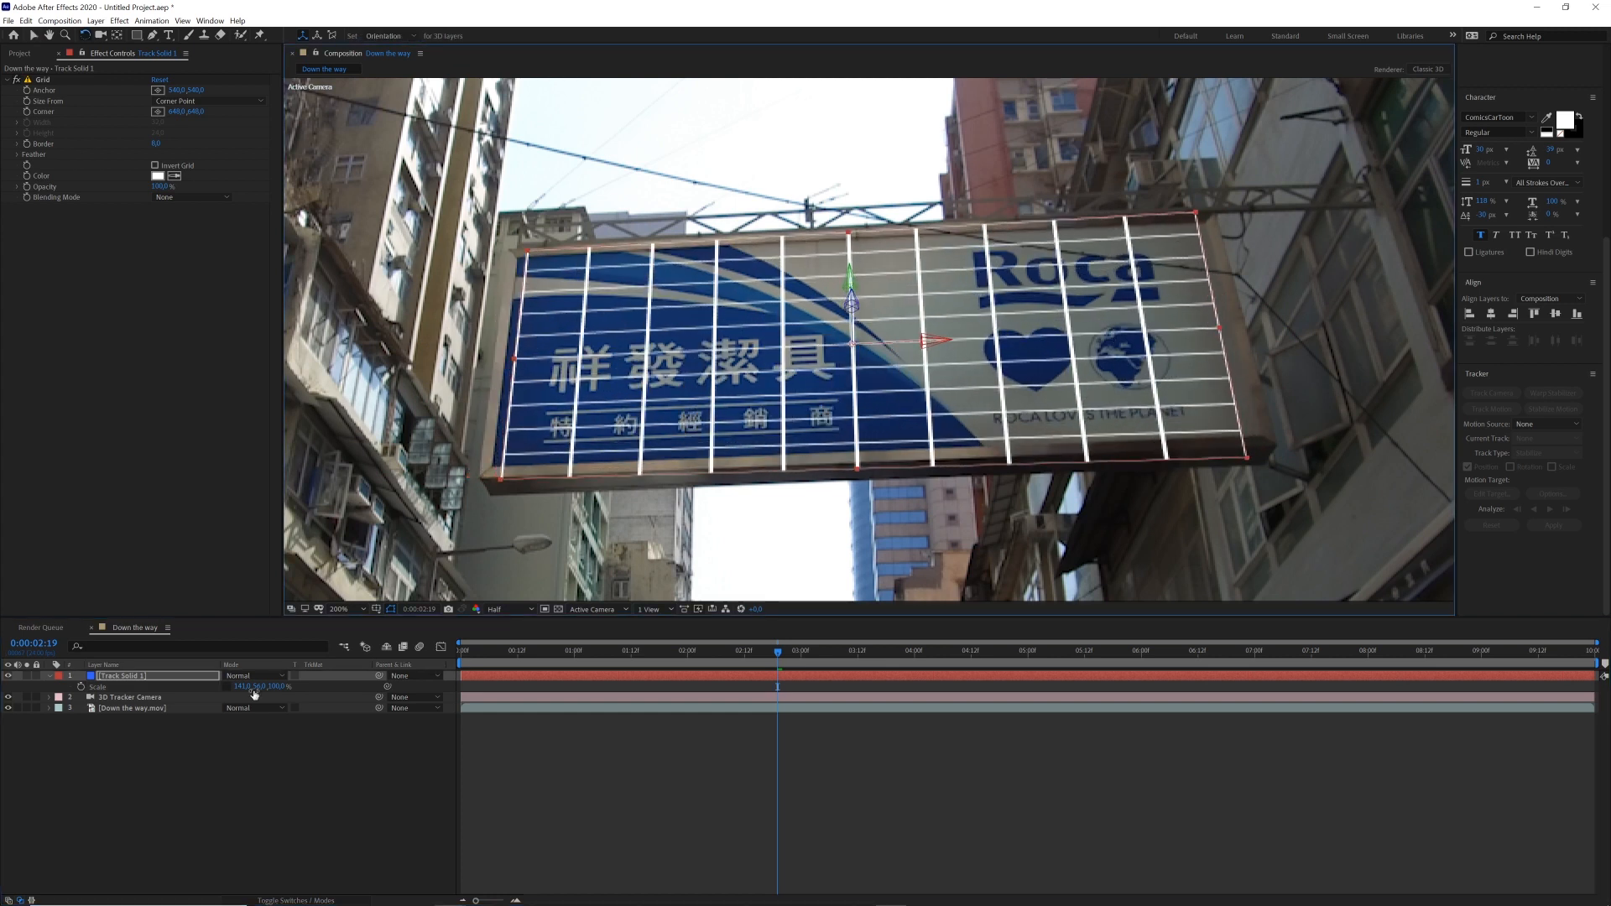
pyautogui.moveTo(255, 689); pyautogui.dragTo(242, 707)
pyautogui.press('v')
pyautogui.moveTo(866, 449); pyautogui.dragTo(866, 444)
pyautogui.moveTo(259, 688); pyautogui.dragTo(254, 687)
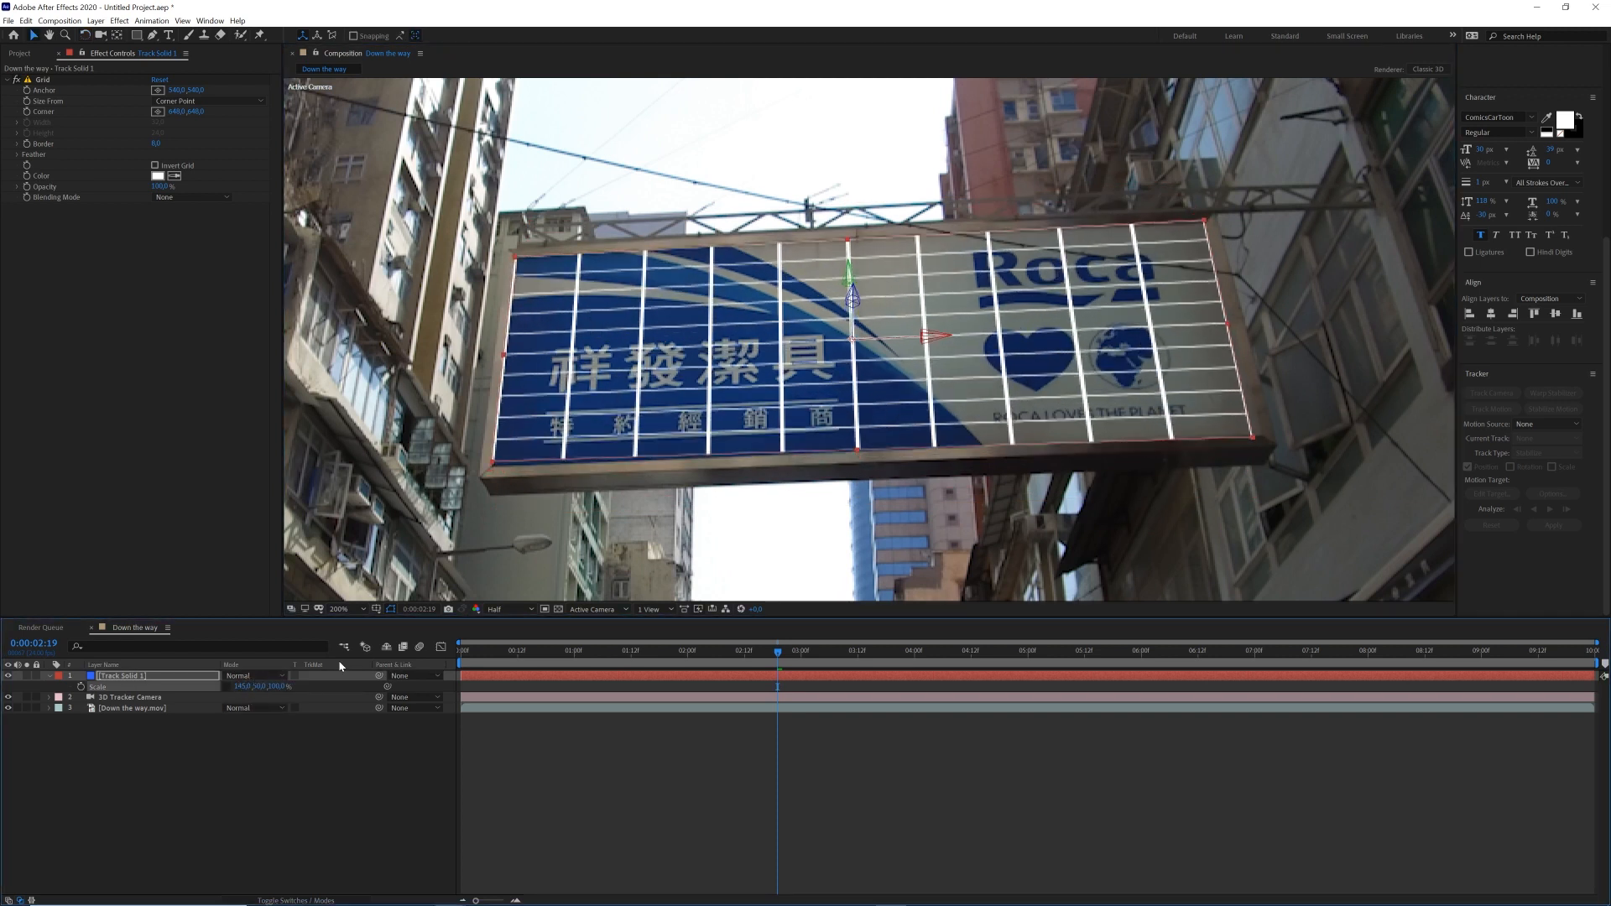
pyautogui.press('w')
pyautogui.moveTo(866, 456); pyautogui.dragTo(869, 460)
# - Play the composition from its first frame to check how the grid follows the Roca sign
pyautogui.scroll(-1, 921, 475)
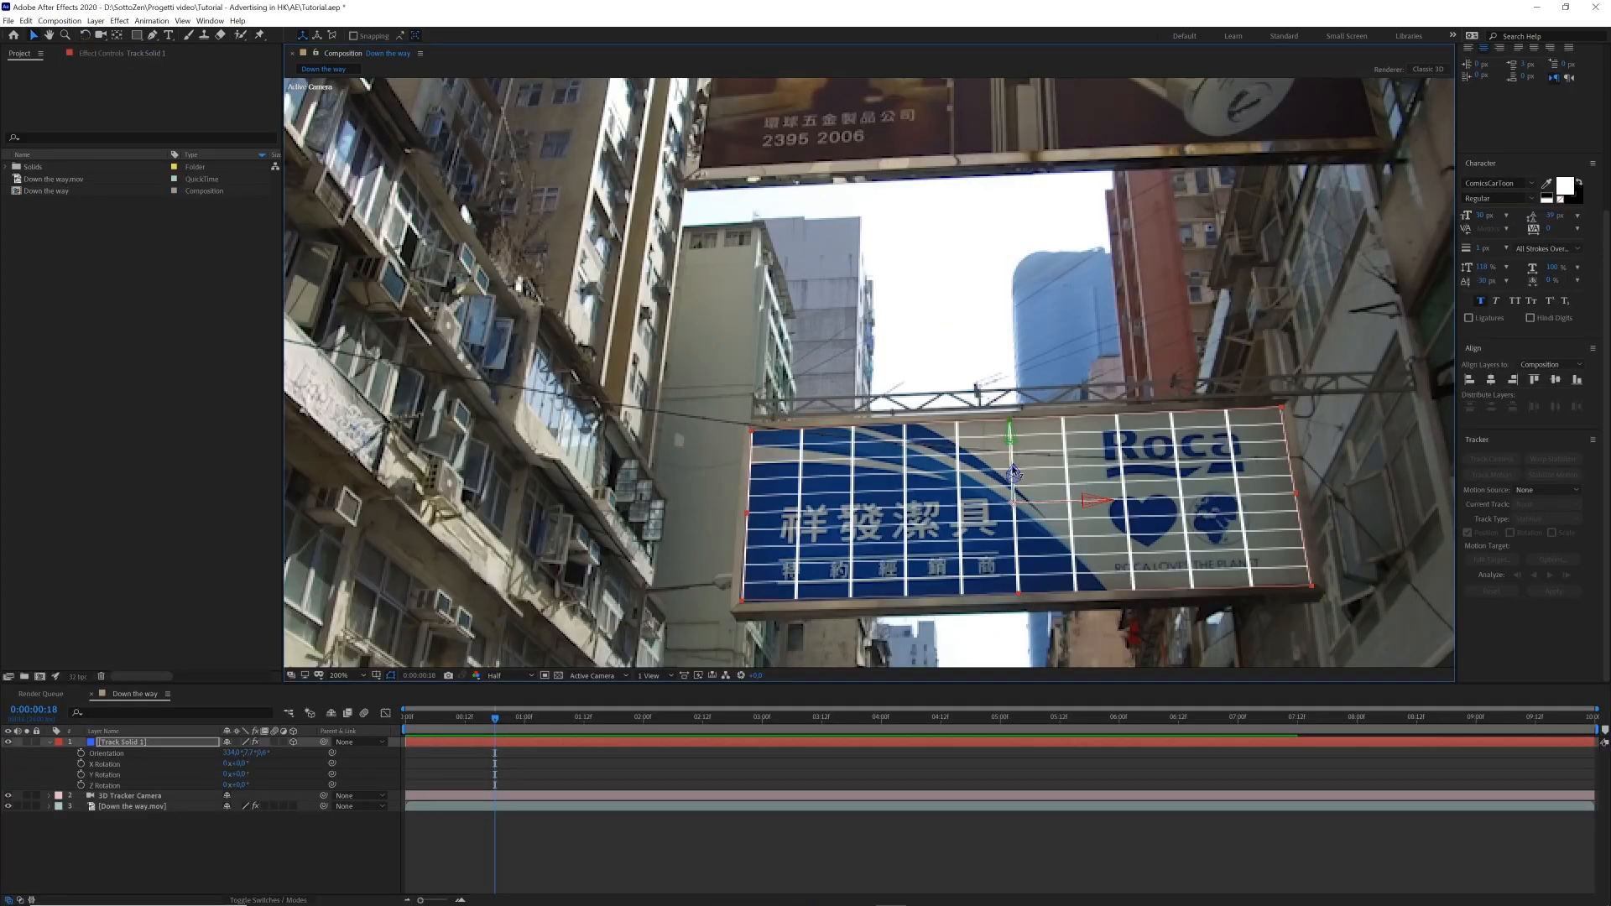
pyautogui.moveTo(1014, 471); pyautogui.dragTo(996, 366)
pyautogui.moveTo(1041, 450); pyautogui.dragTo(997, 451)
pyautogui.press('space')
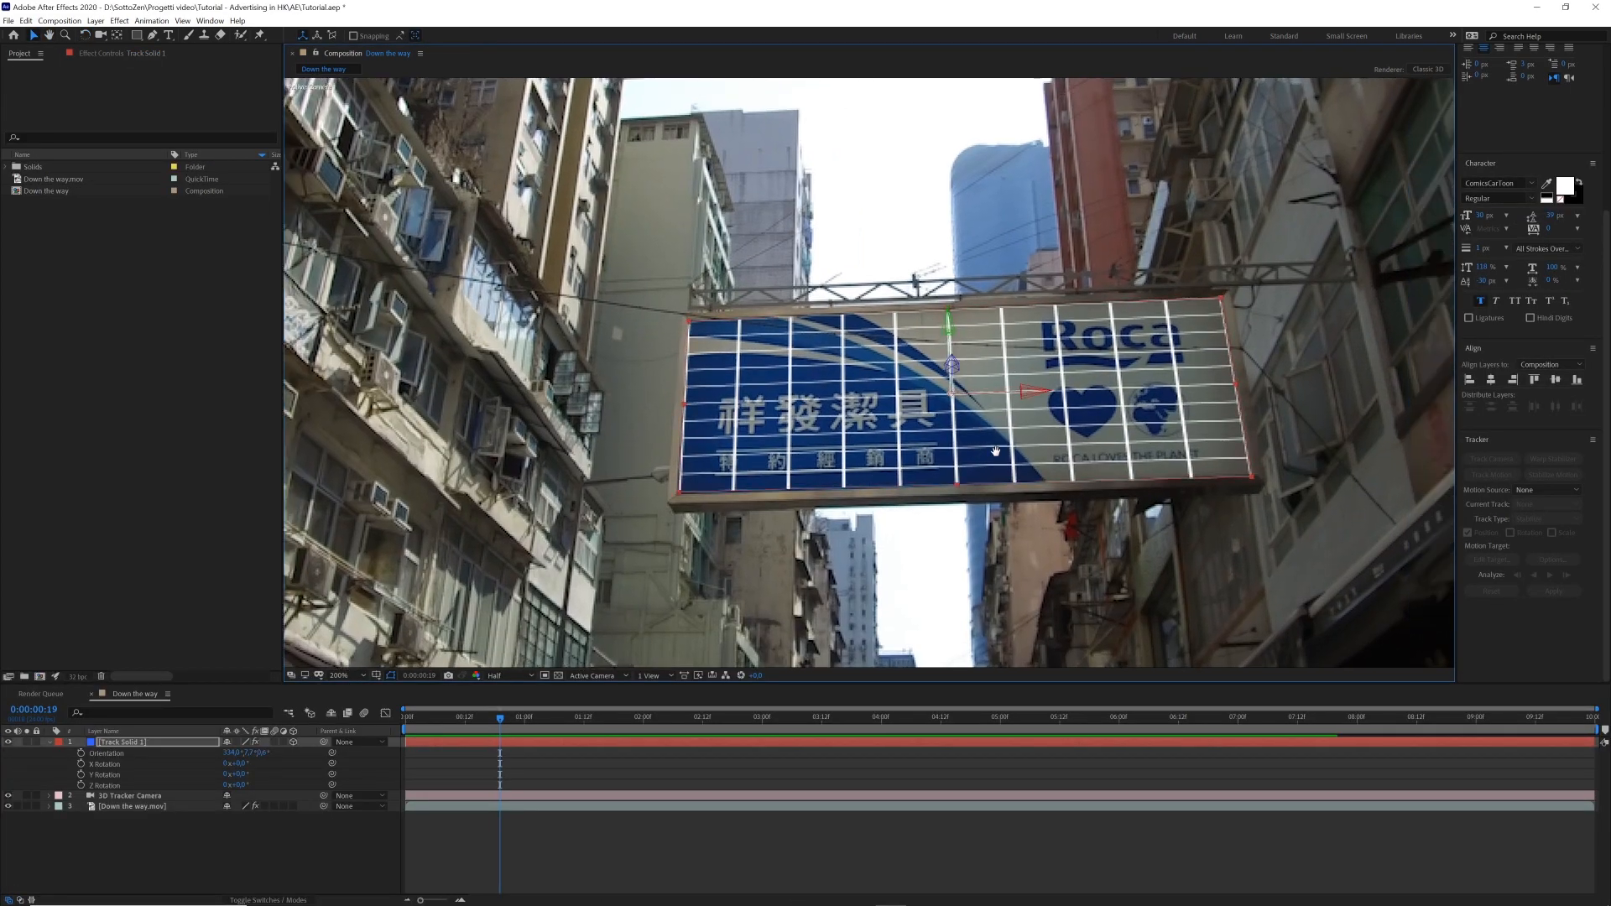
pyautogui.press('space')
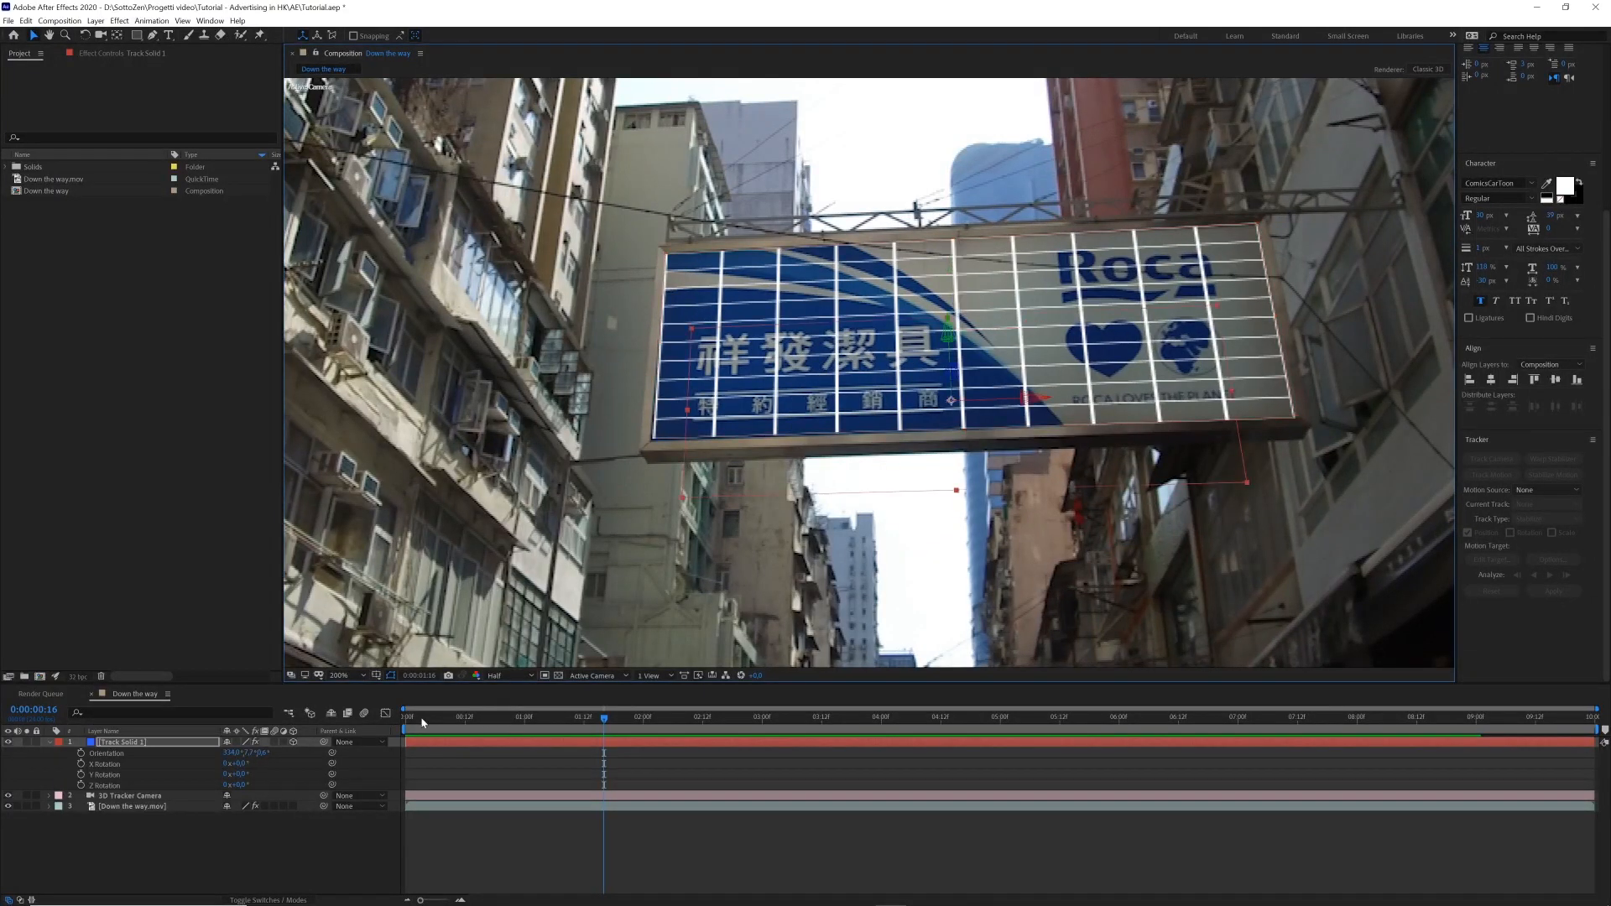
pyautogui.press('Home')
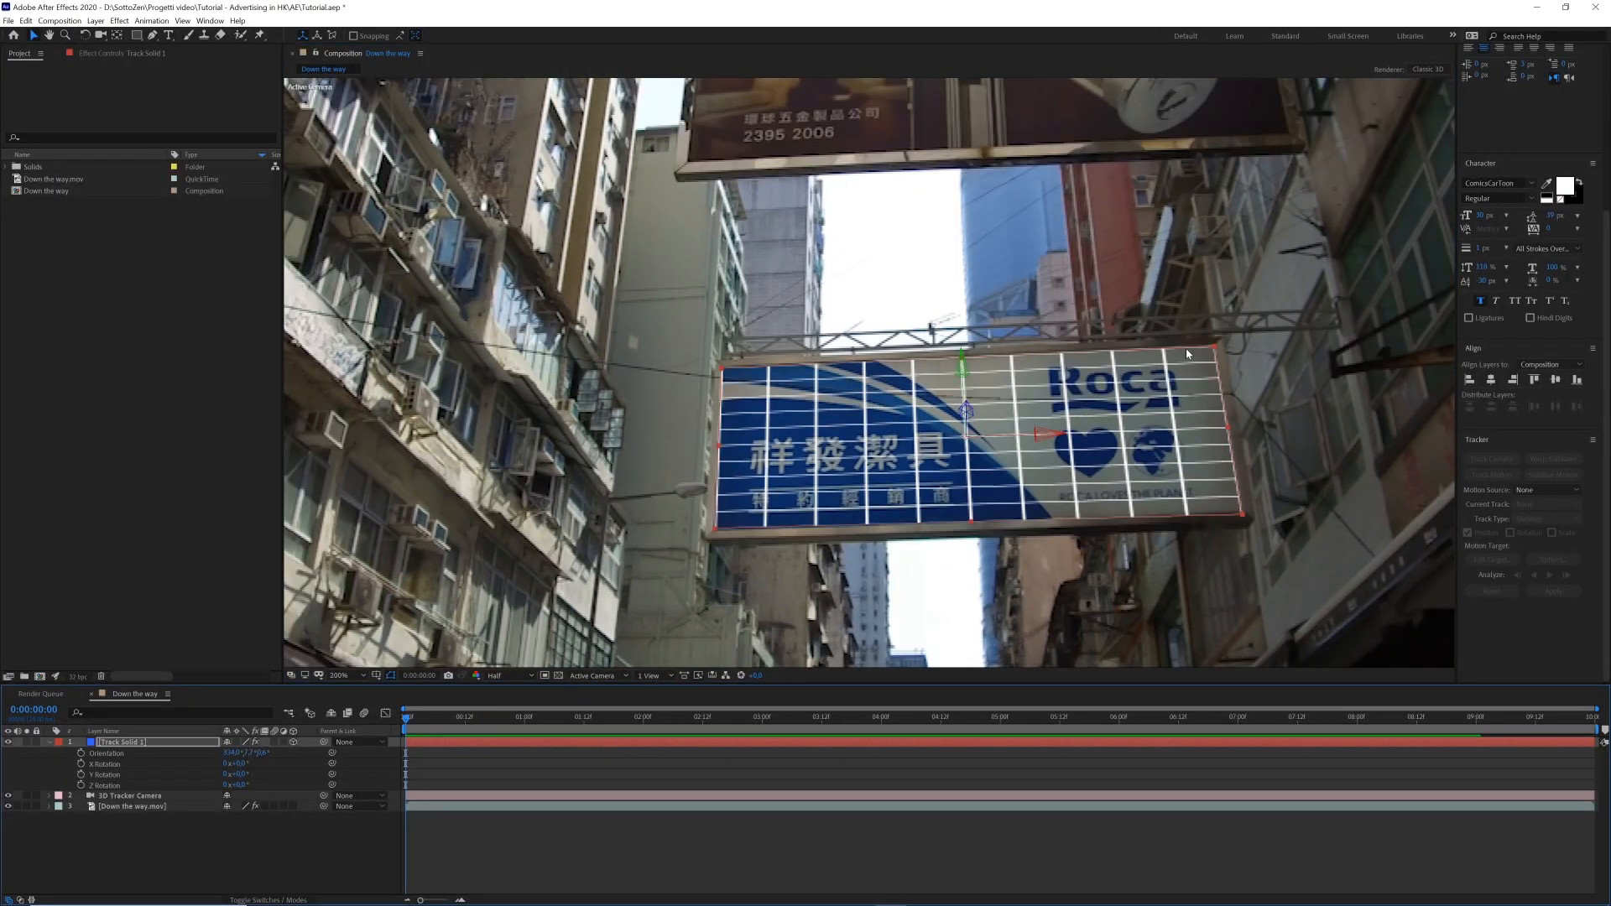
pyautogui.press('space')
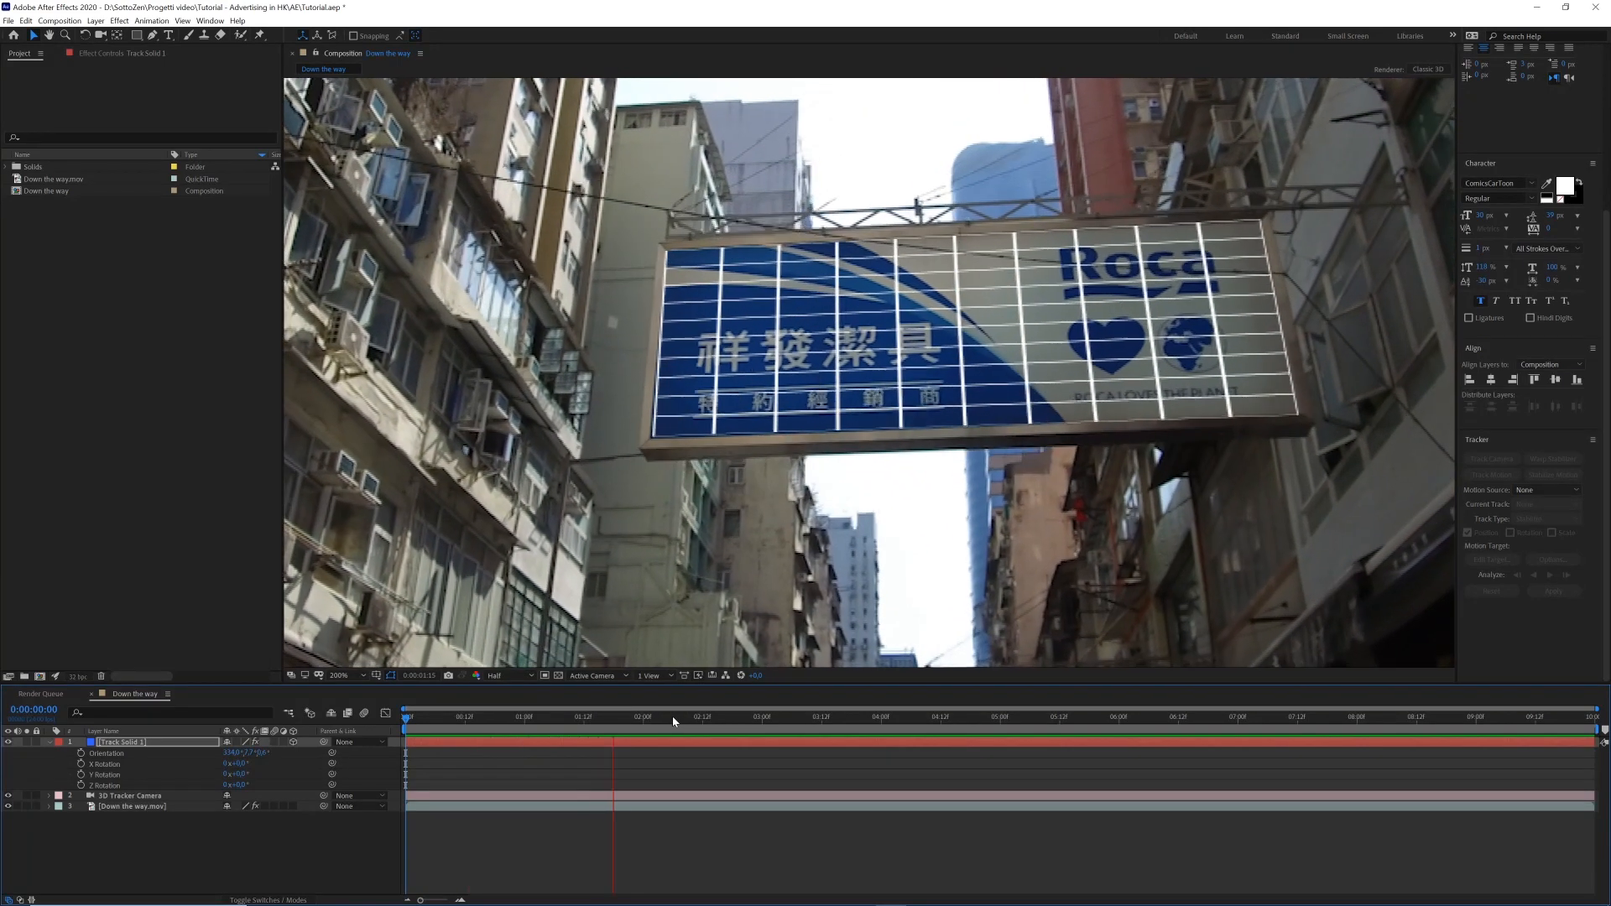
# - Inspect the grid's alignment with the Roca sign at 0:00:03:11 and at the first frame
pyautogui.click(748, 718)
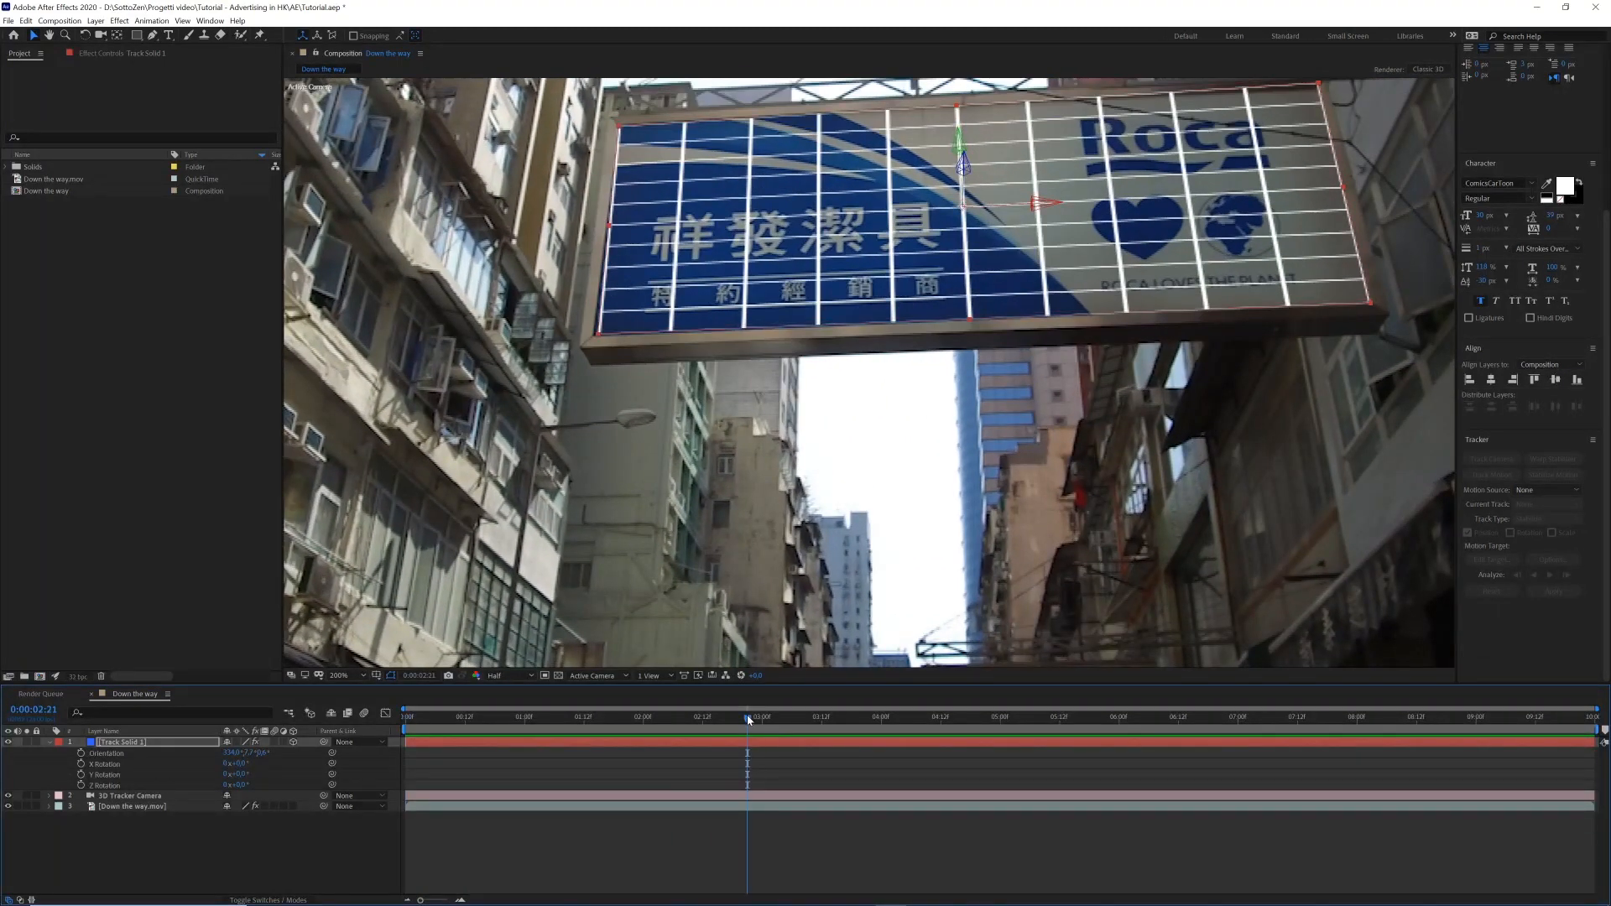
pyautogui.moveTo(748, 720); pyautogui.dragTo(818, 722)
pyautogui.moveTo(971, 266); pyautogui.dragTo(913, 466)
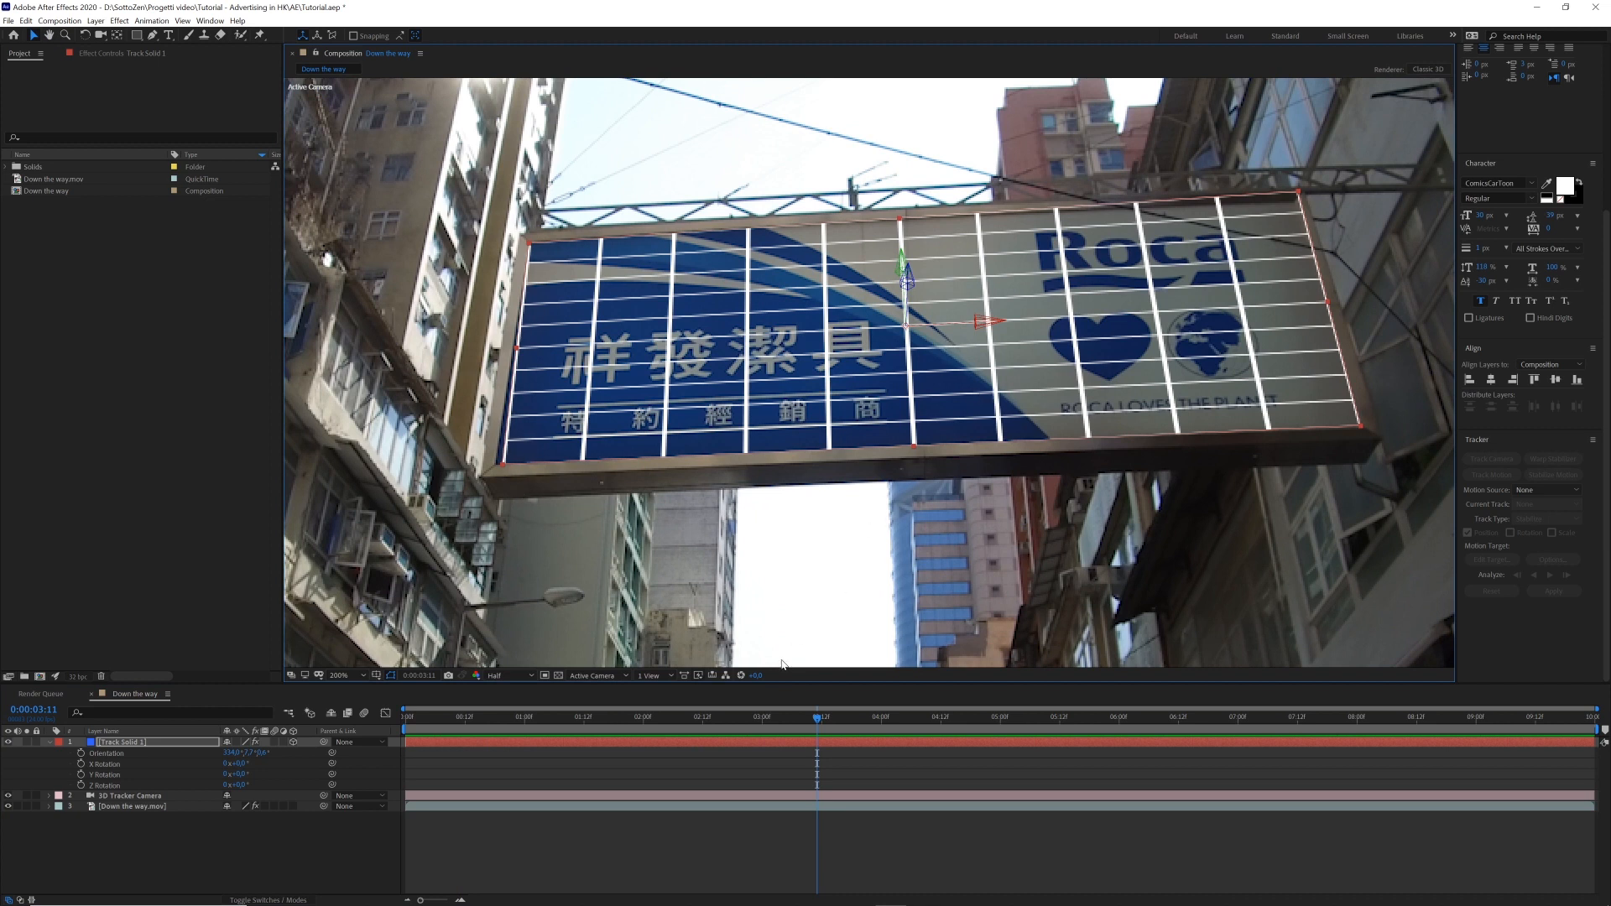
pyautogui.press('Home')
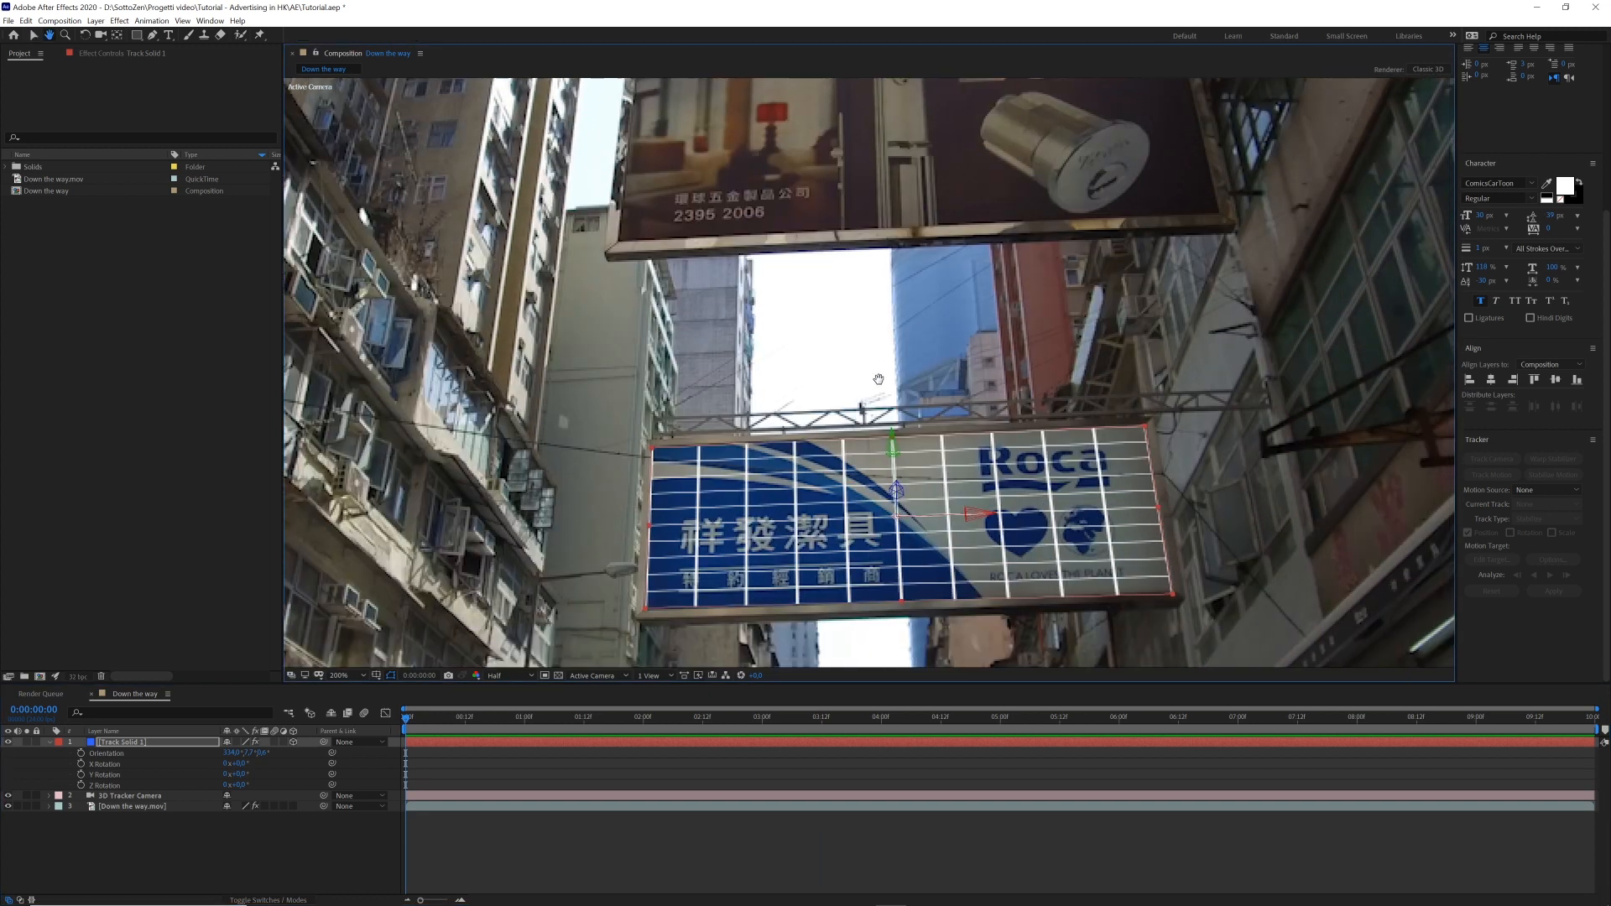
pyautogui.moveTo(879, 379); pyautogui.dragTo(876, 334)
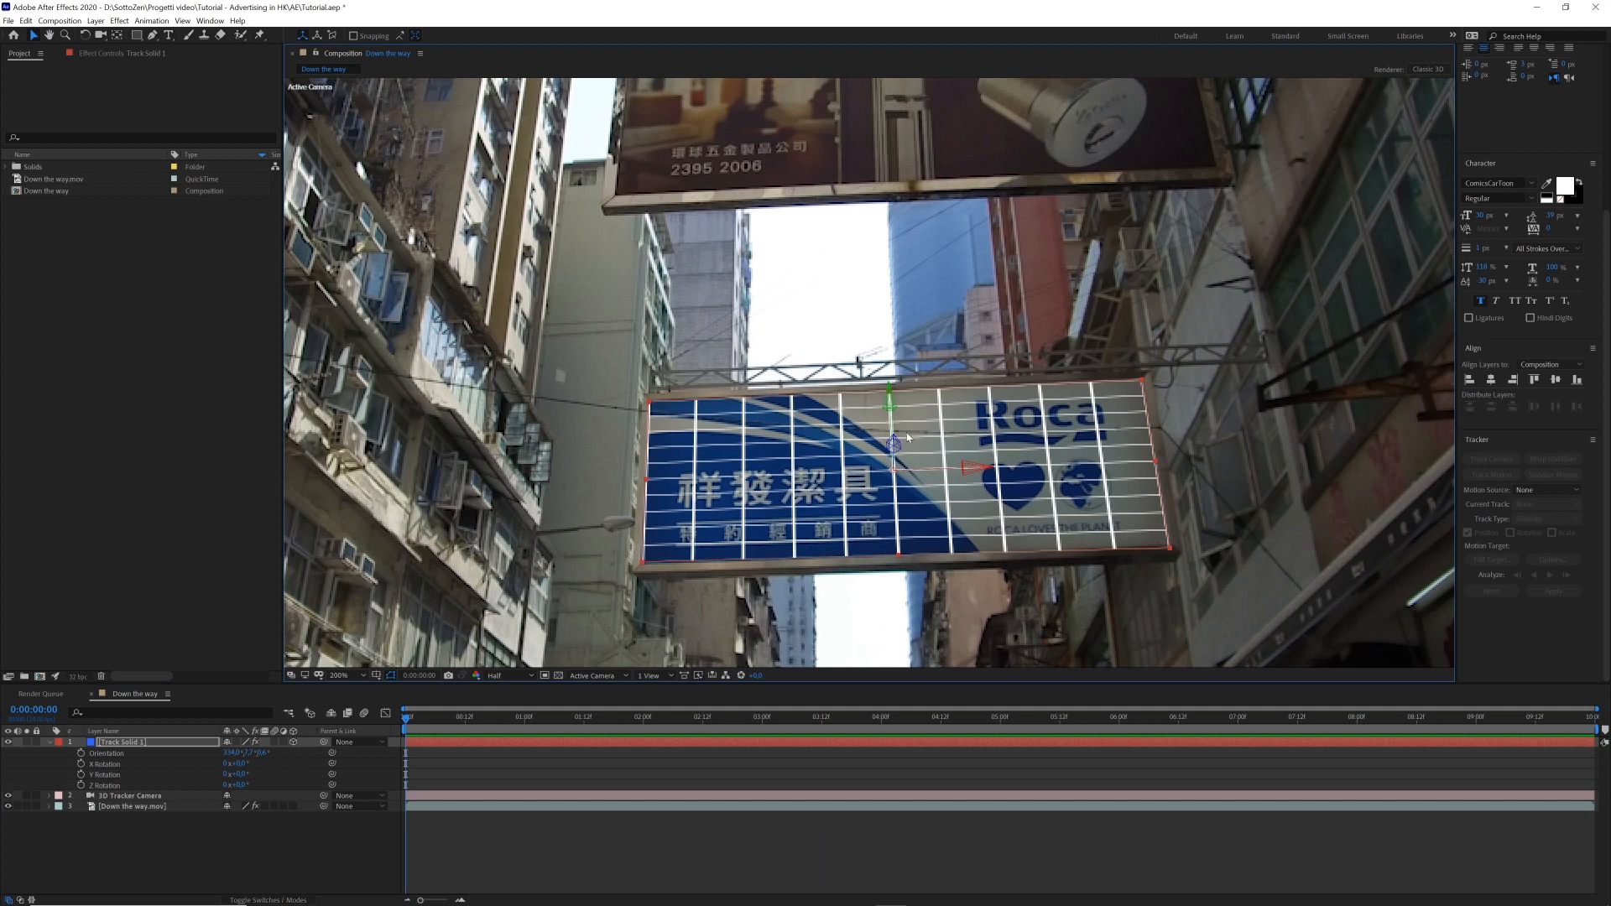
pyautogui.scroll(-1, 908, 437)
pyautogui.scroll(3, 911, 415)
pyautogui.scroll(-3, 913, 400)
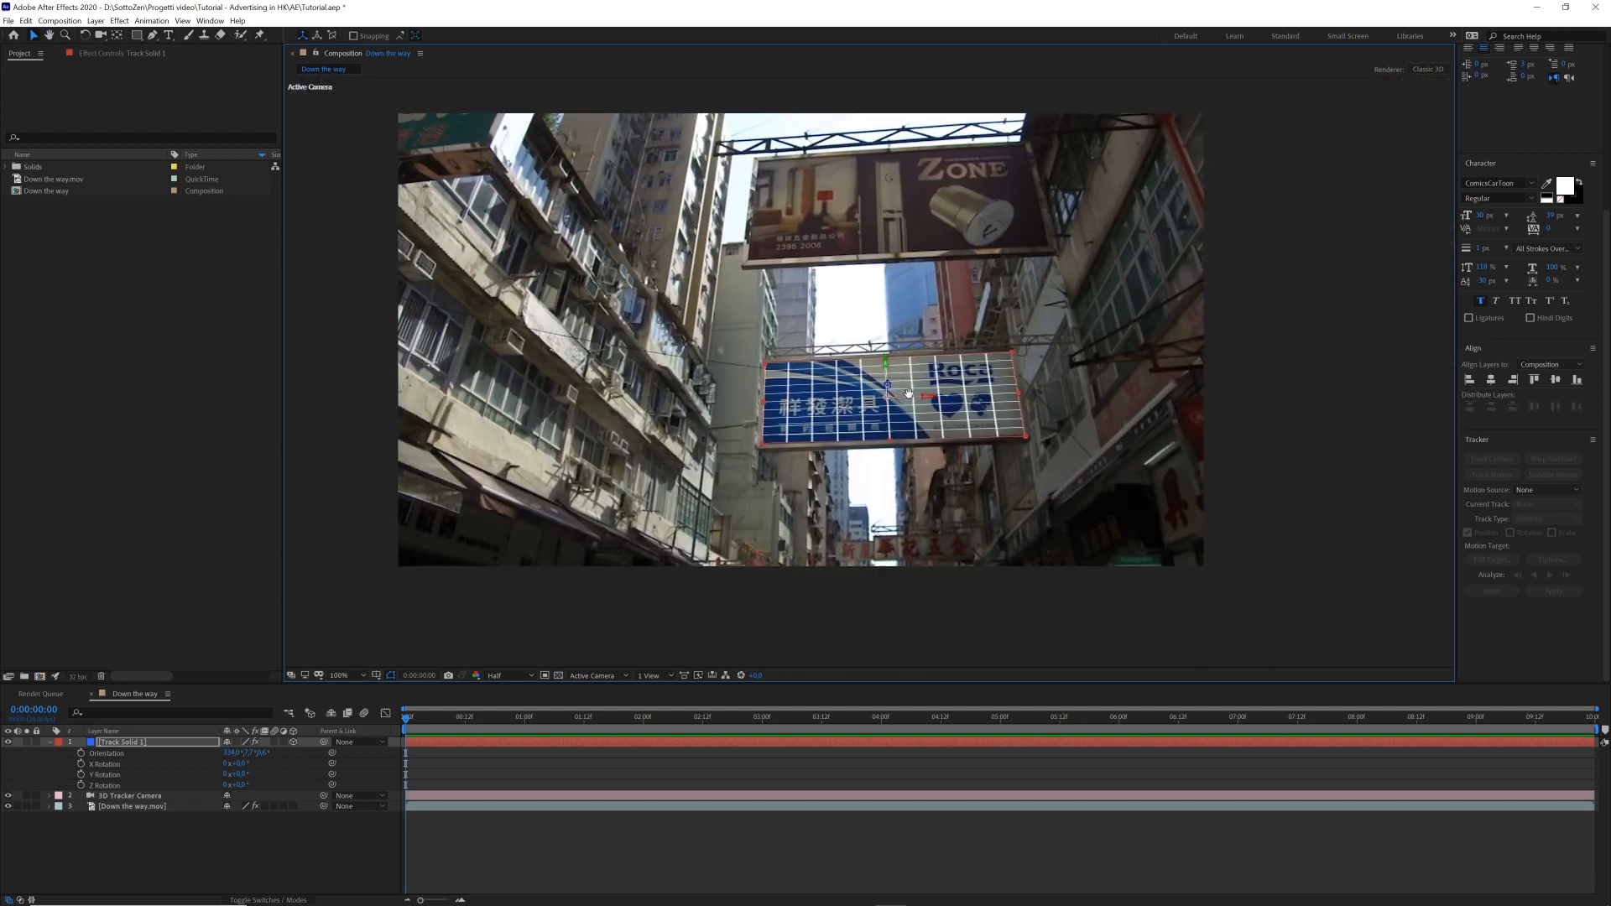
pyautogui.moveTo(909, 392); pyautogui.dragTo(885, 409)
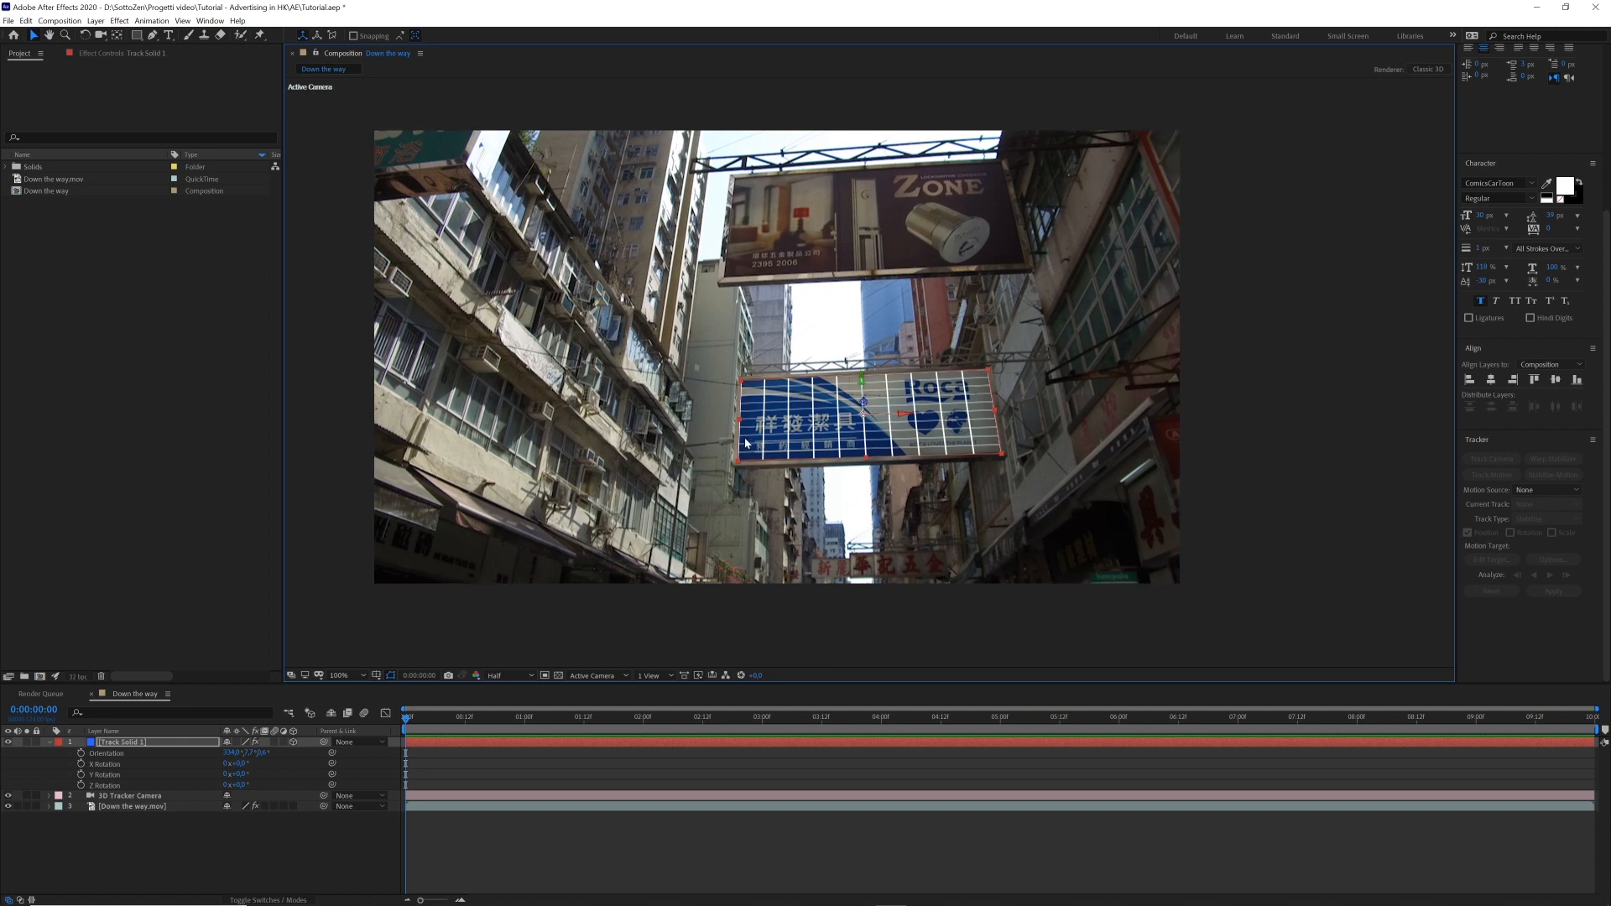
# - View the Subscribe SZ.psd artwork in Photoshop, and return to After Effects to show the track solid's Scale property
pyautogui.click(932, 896)
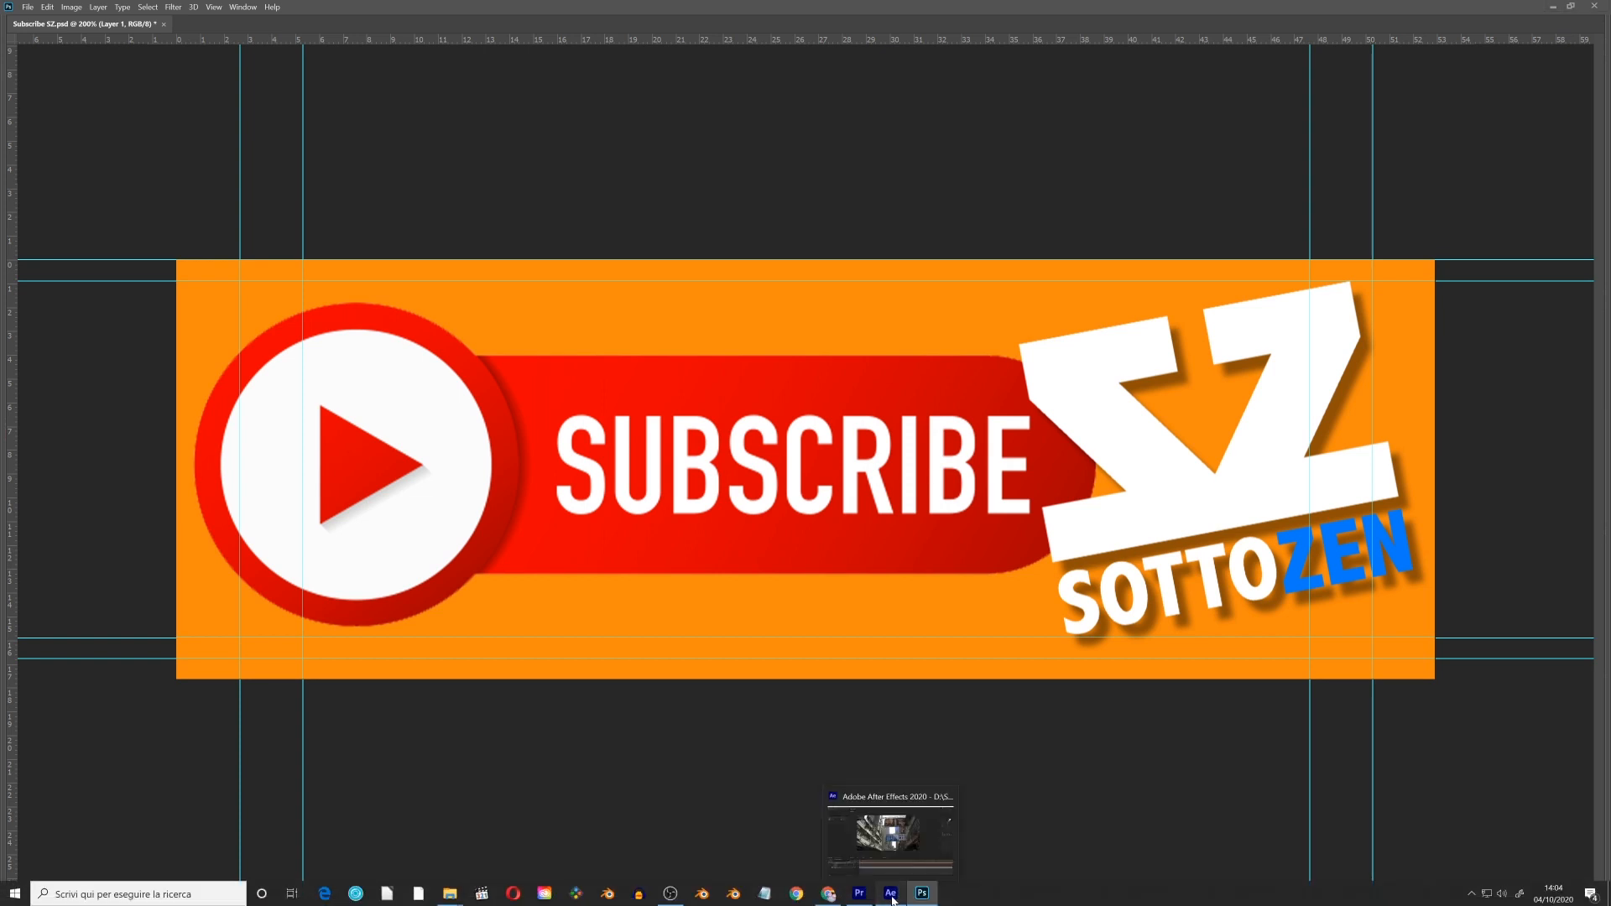
pyautogui.click(891, 898)
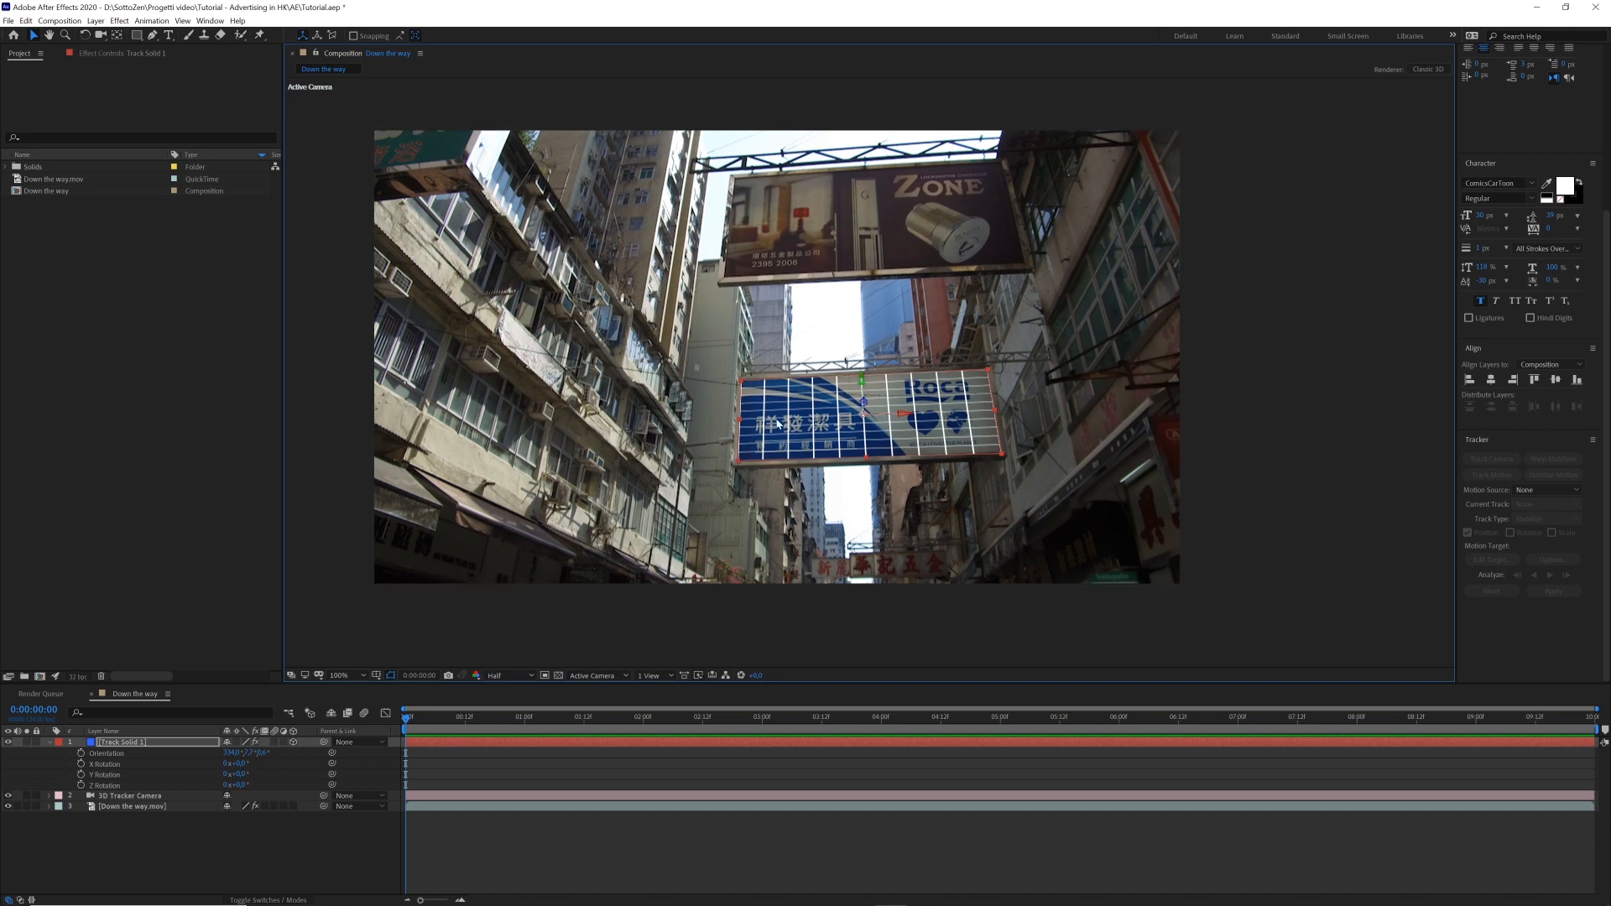
pyautogui.click(141, 743)
pyautogui.press('s')
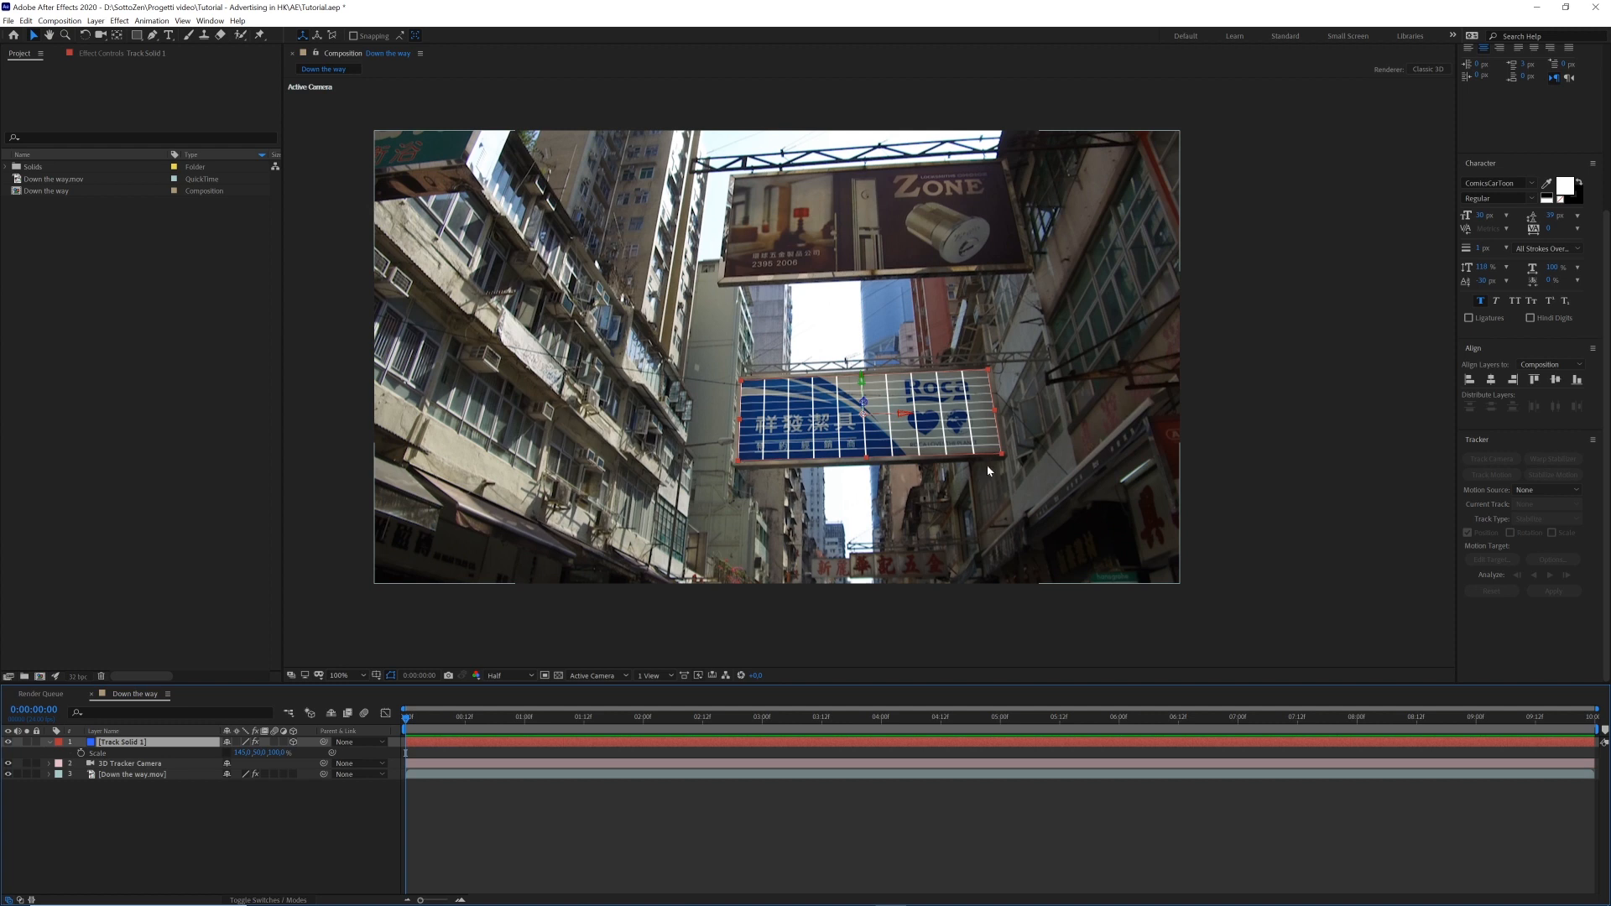
# - Import Subscribe SZ.jpg from the IMG folder and add it to the Down the way composition above the track solid
pyautogui.click(158, 286)
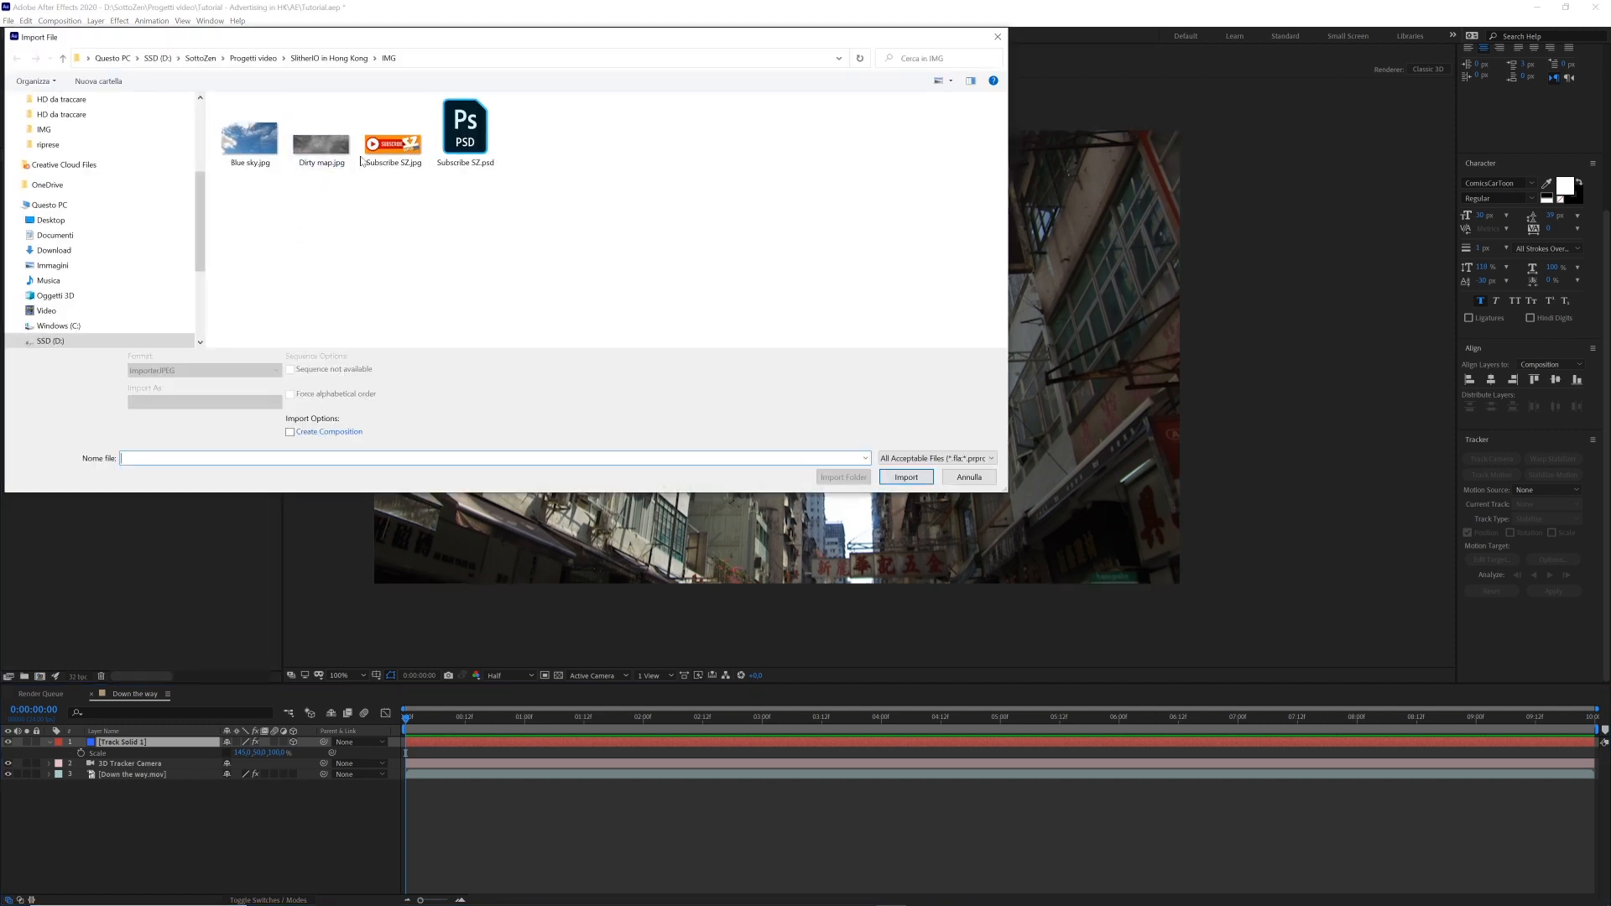
pyautogui.doubleClick(386, 150)
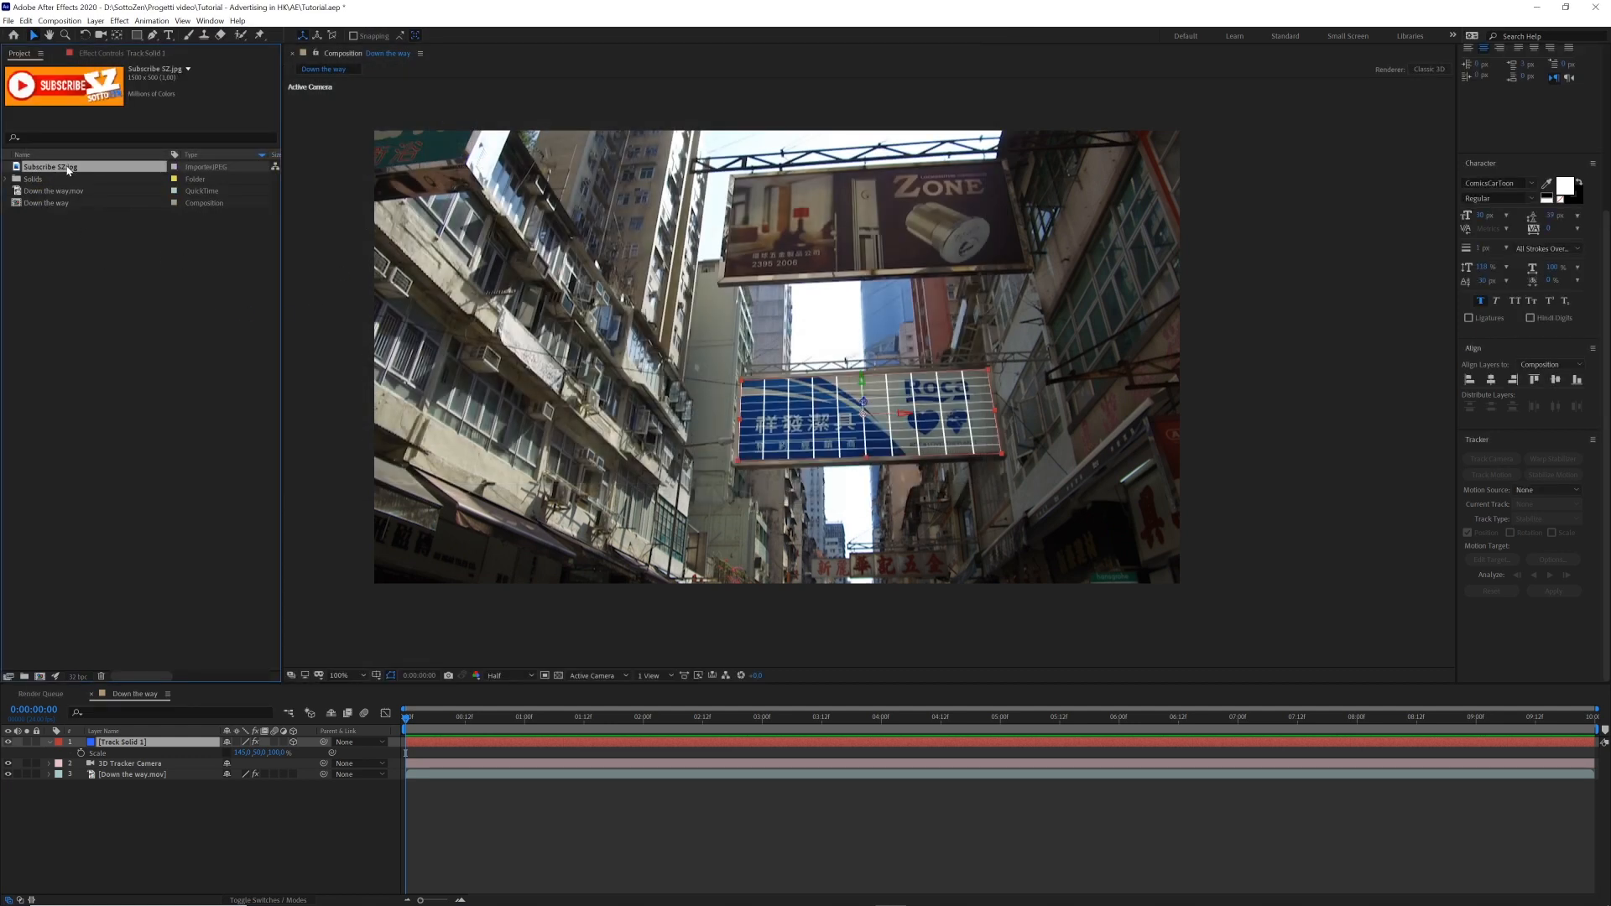
pyautogui.moveTo(68, 170); pyautogui.dragTo(118, 751)
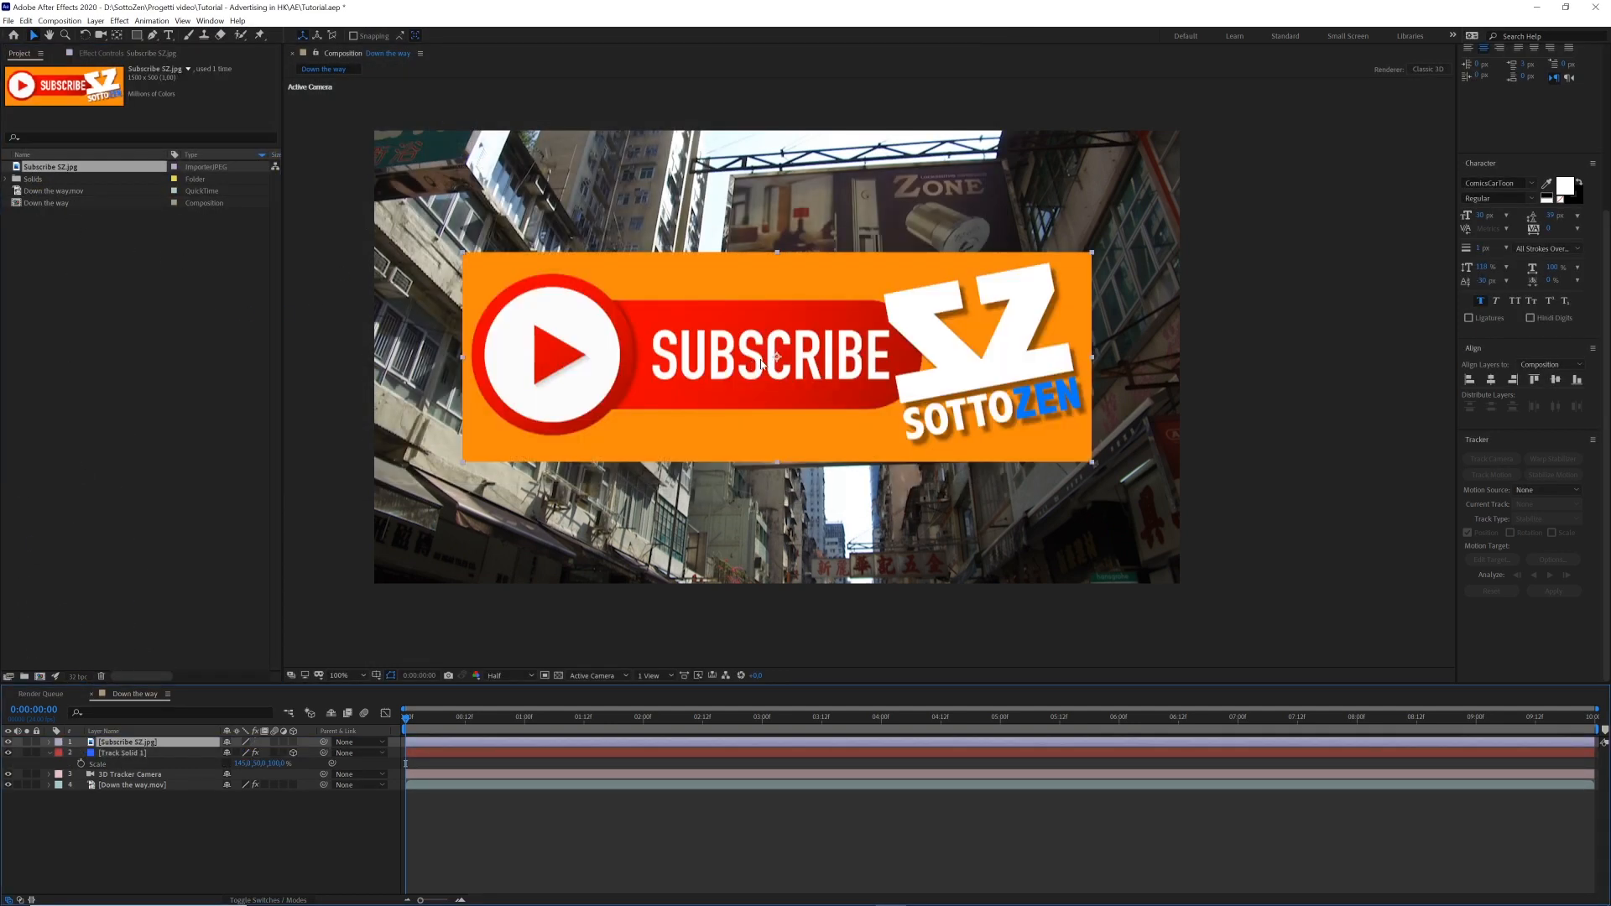